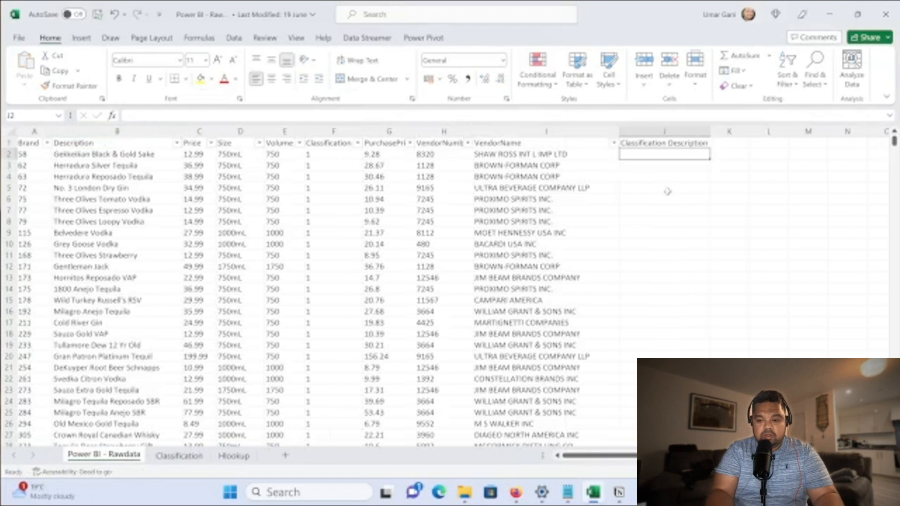
# Enter =VLOOKUP(F2,Classification!$A$1:$B$3,2,0) in cell J2 of the Power BI - Rawdata sheet.
pyautogui.write('=vlookup(')
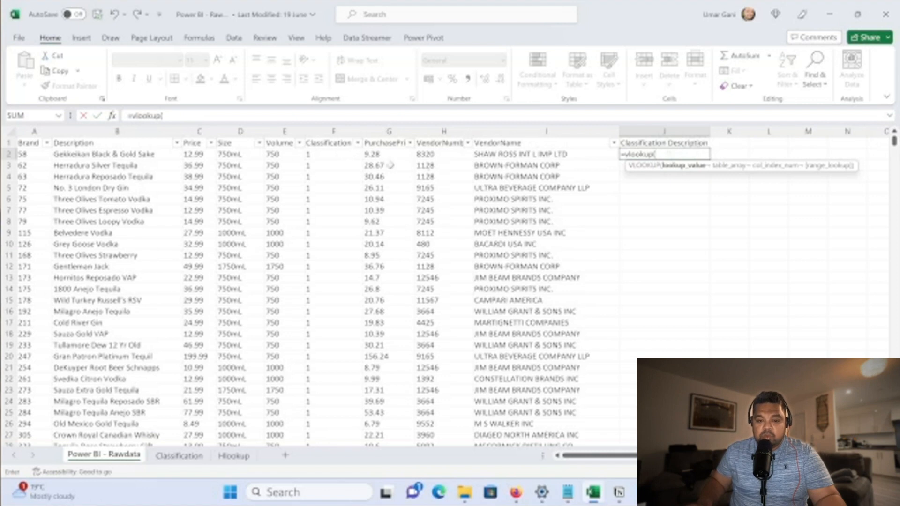
pyautogui.click(341, 156)
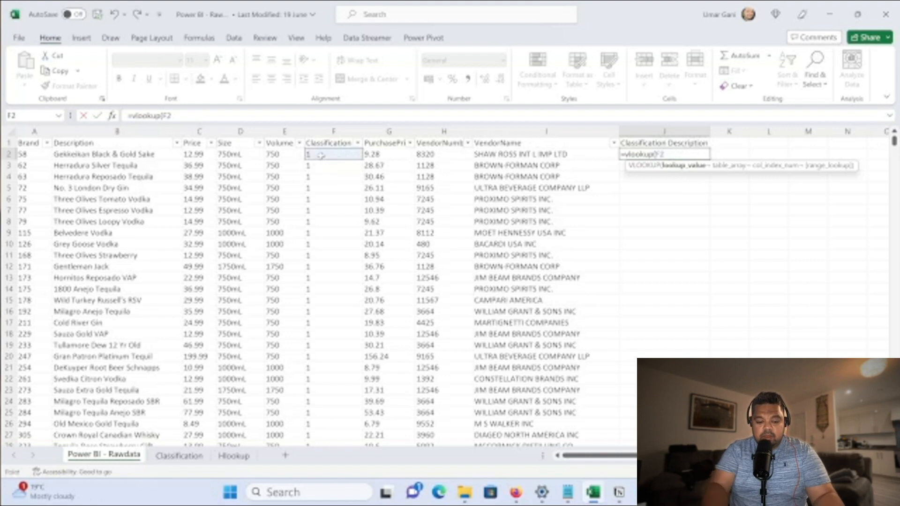
pyautogui.write(',')
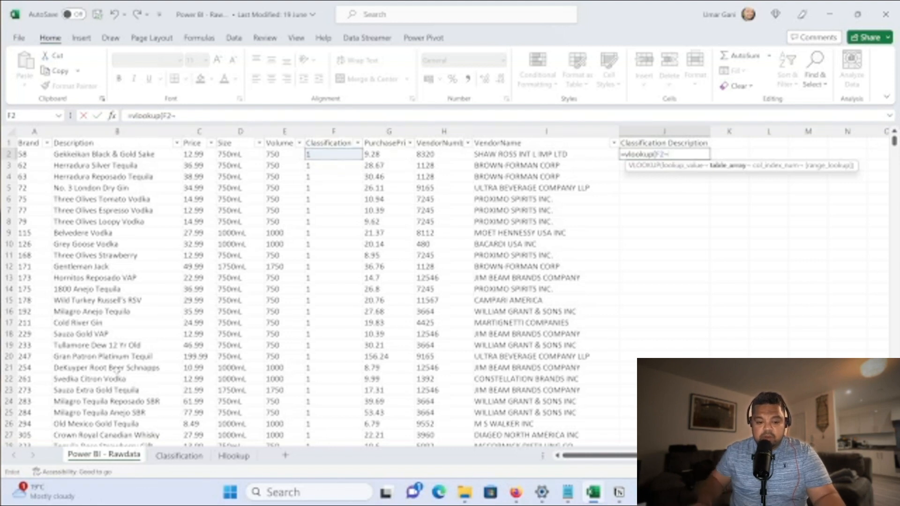
pyautogui.click(189, 458)
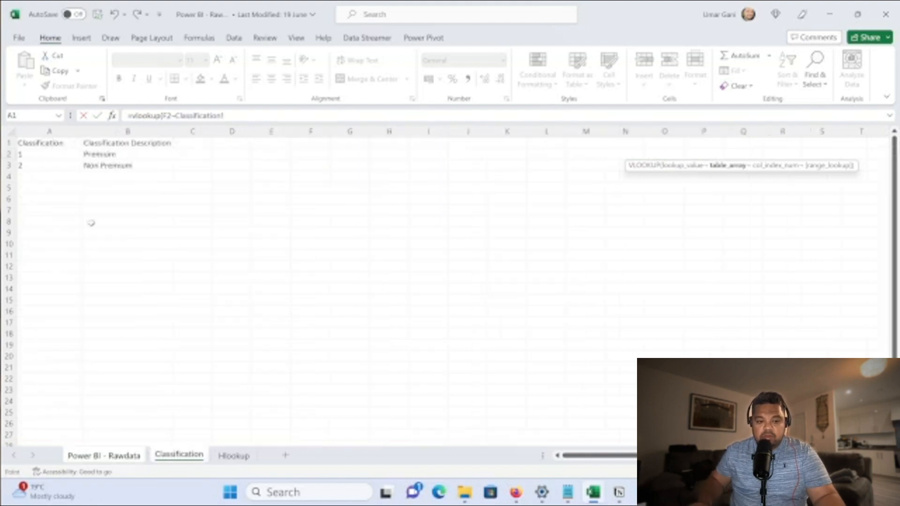
pyautogui.moveTo(56, 146); pyautogui.dragTo(131, 167)
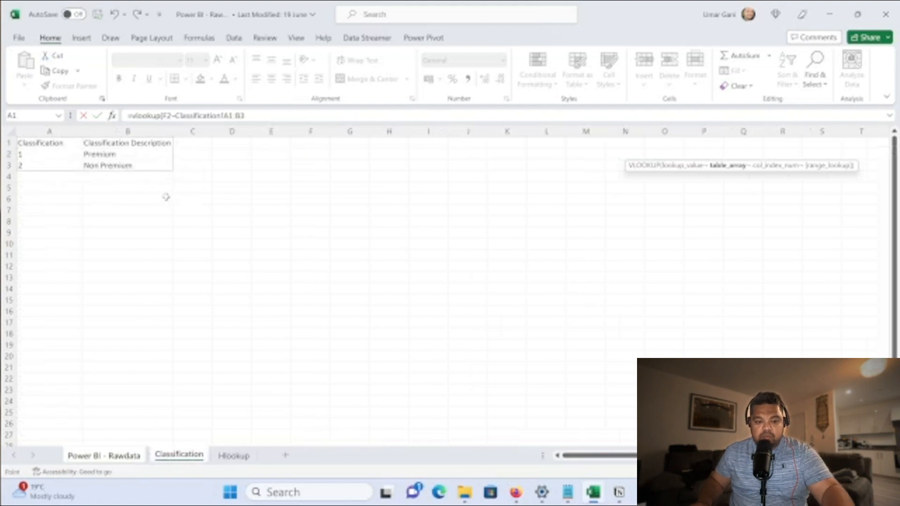
pyautogui.press('F4')
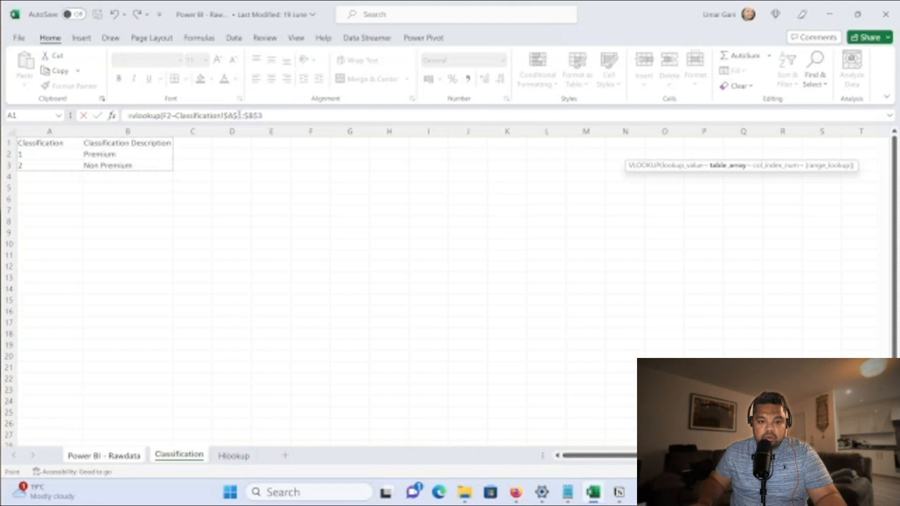
pyautogui.click(264, 117)
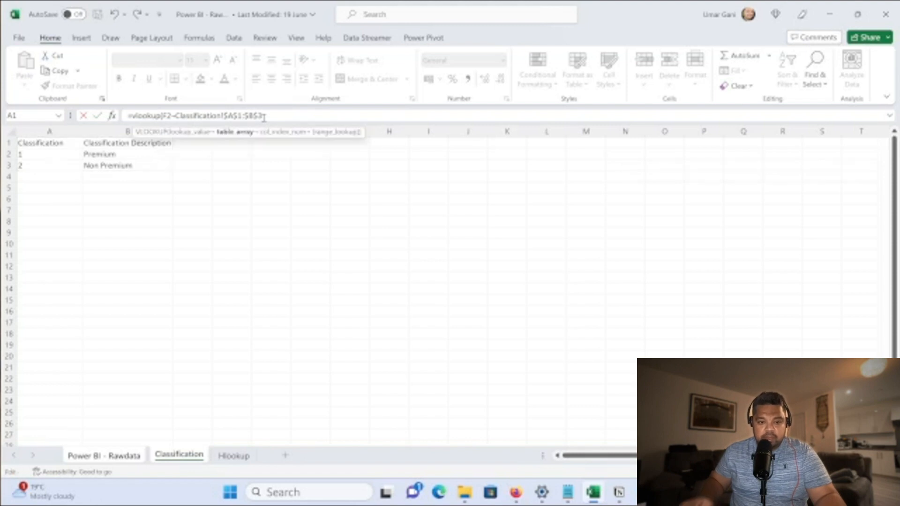
pyautogui.write(',2')
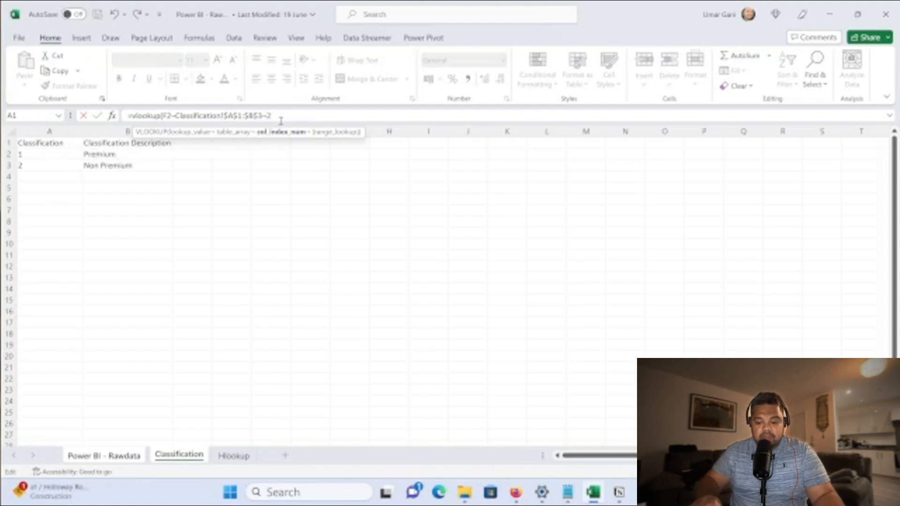
pyautogui.write(',')
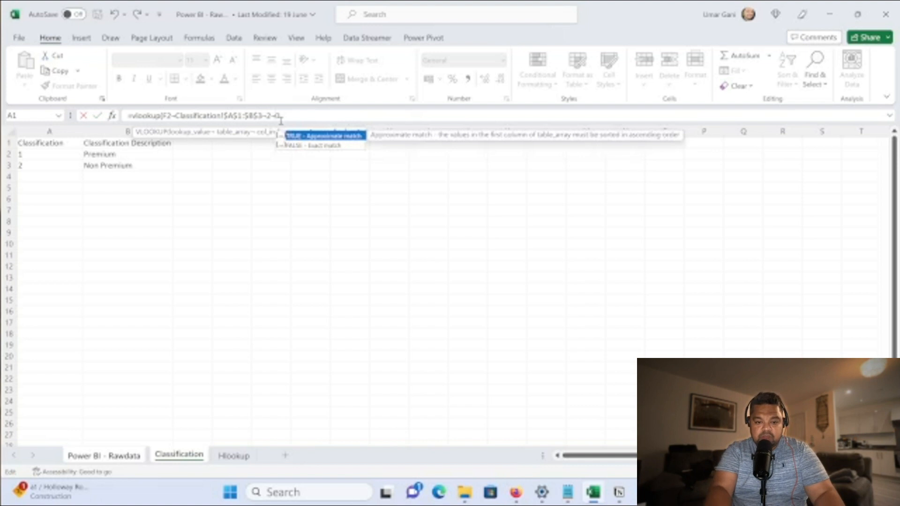
pyautogui.write('0)')
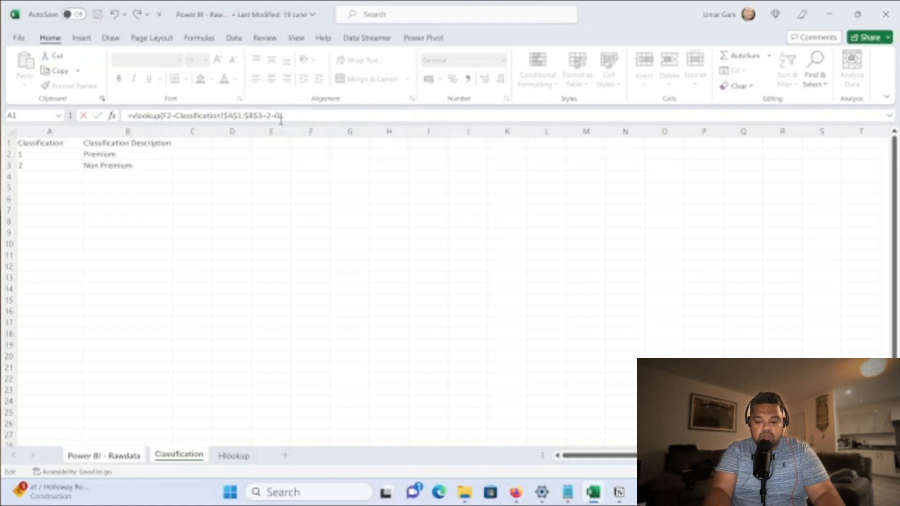
pyautogui.press('Return')
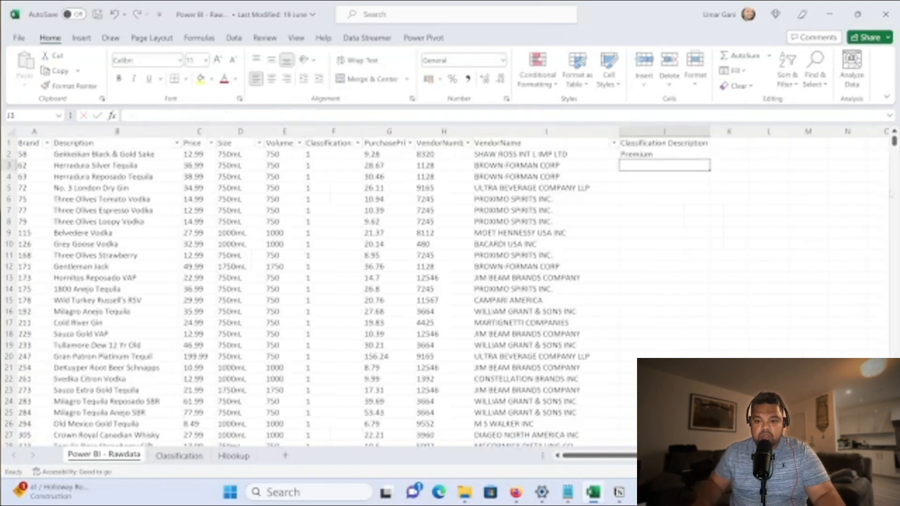
# Compare J2 with the lookup table on the Classification sheet and fill its formula down the Classification Description column.
pyautogui.click(679, 153)
pyautogui.click(176, 454)
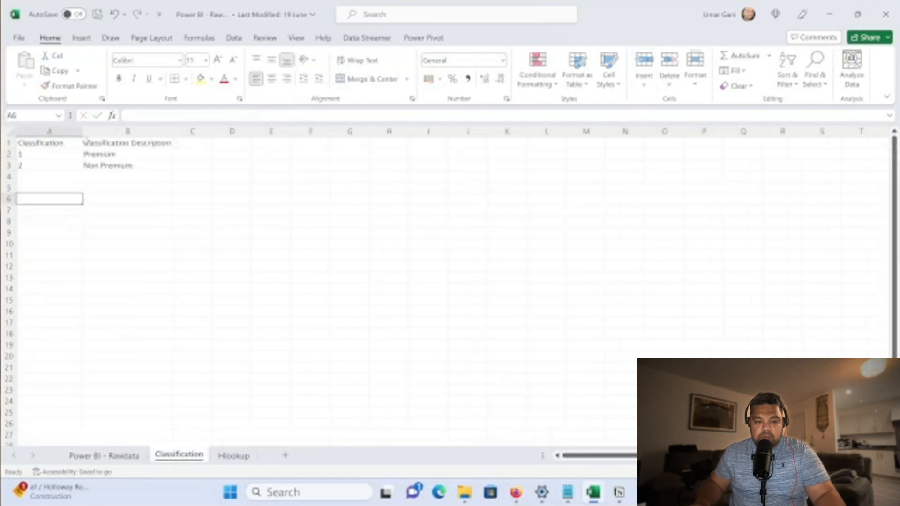
pyautogui.click(124, 455)
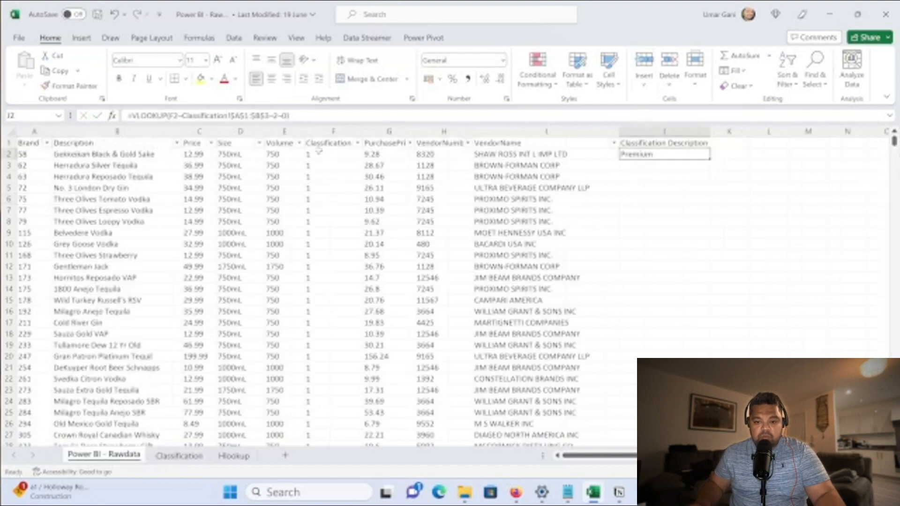
pyautogui.doubleClick(709, 160)
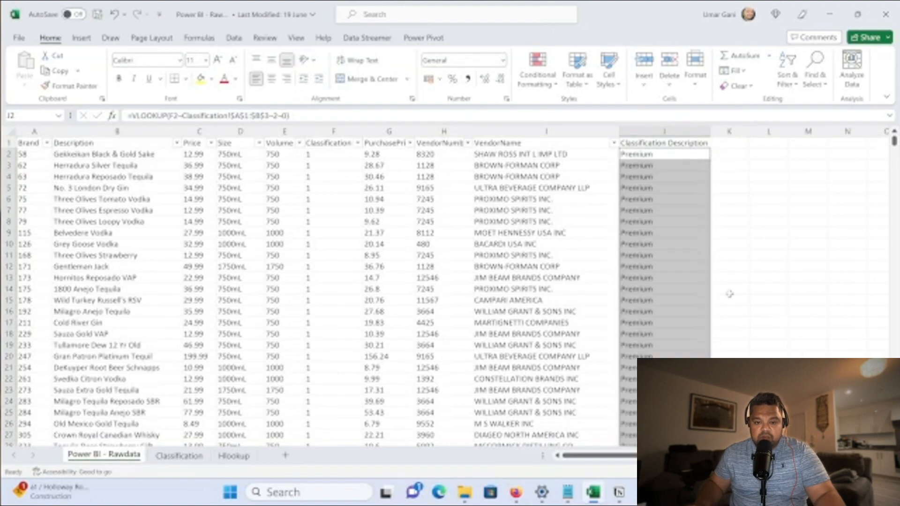
# Remove the dollar signs from the lookup range in J2's formula so it reads Classification!A1:B3.
pyautogui.click(671, 158)
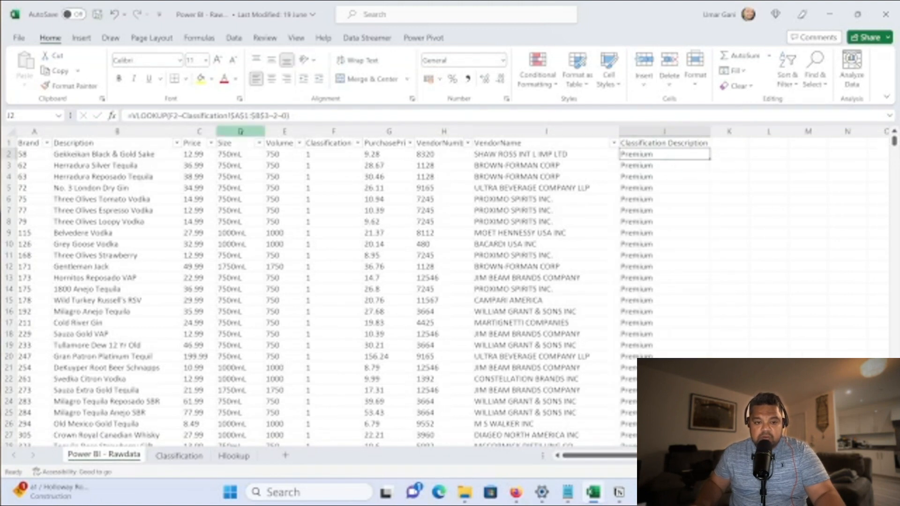
pyautogui.click(236, 114)
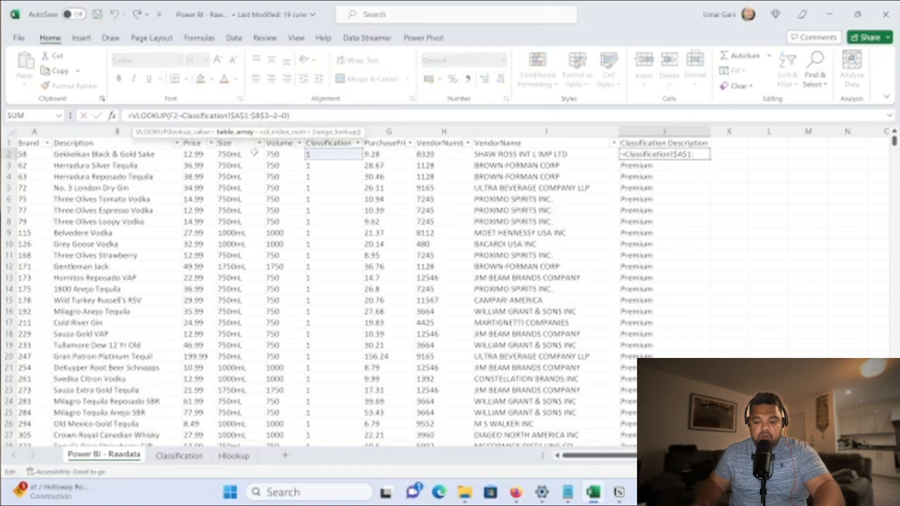
pyautogui.press('BackSpace')
pyautogui.click(250, 115)
pyautogui.press('BackSpace')
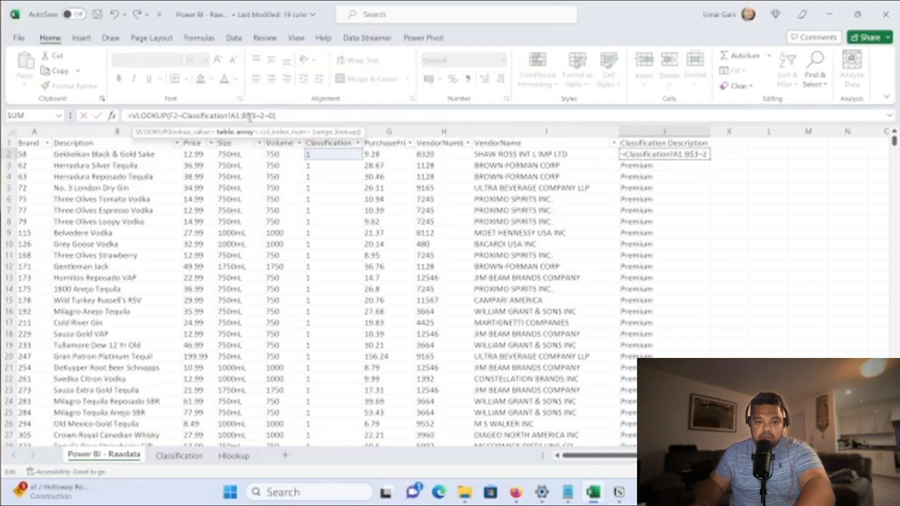
pyautogui.click(252, 115)
pyautogui.press('BackSpace')
pyautogui.press('Return')
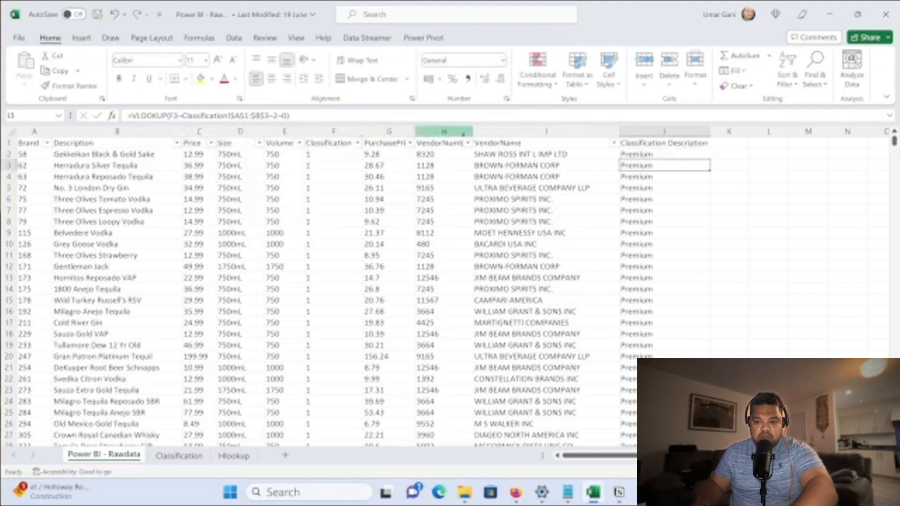
# Fill the relative-range VLOOKUP from J2 down the Classification Description column and inspect the formula in J4.
pyautogui.click(686, 156)
pyautogui.doubleClick(709, 159)
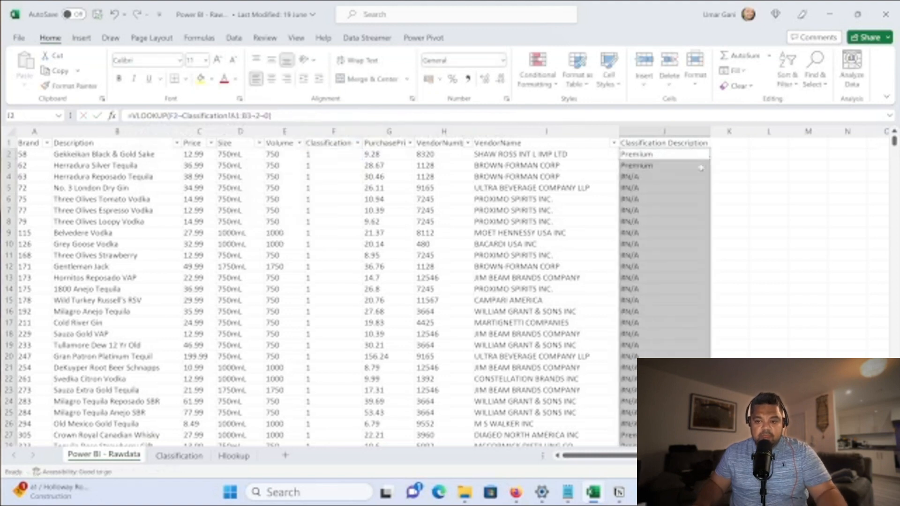
pyautogui.click(647, 180)
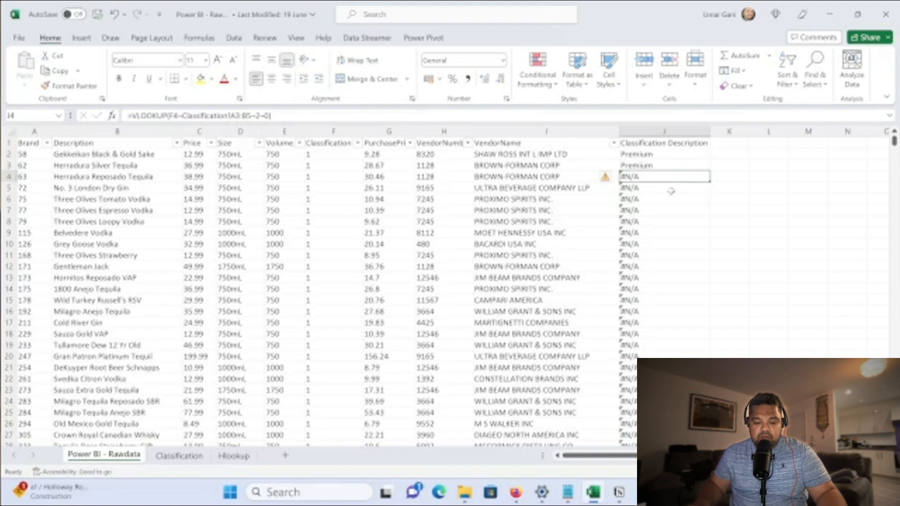
# Undo the last fill and the formula edit, and refill the Classification Description column with the absolute-range VLOOKUP.
pyautogui.hotkey('ctrl', 'z')
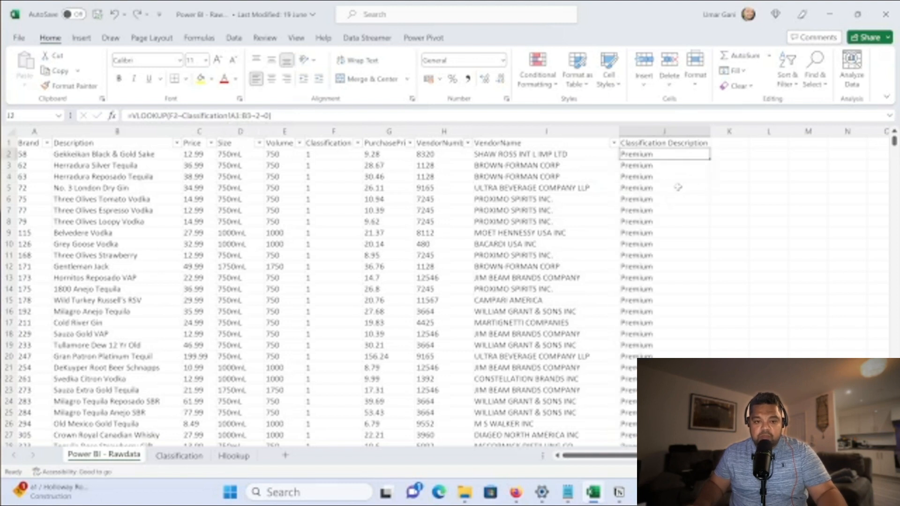
pyautogui.hotkey('ctrl', 'z')
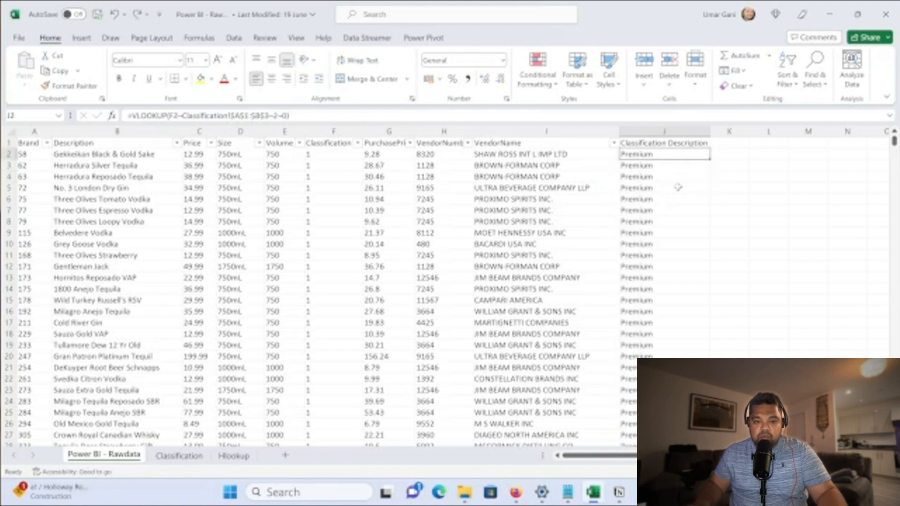
pyautogui.doubleClick(709, 159)
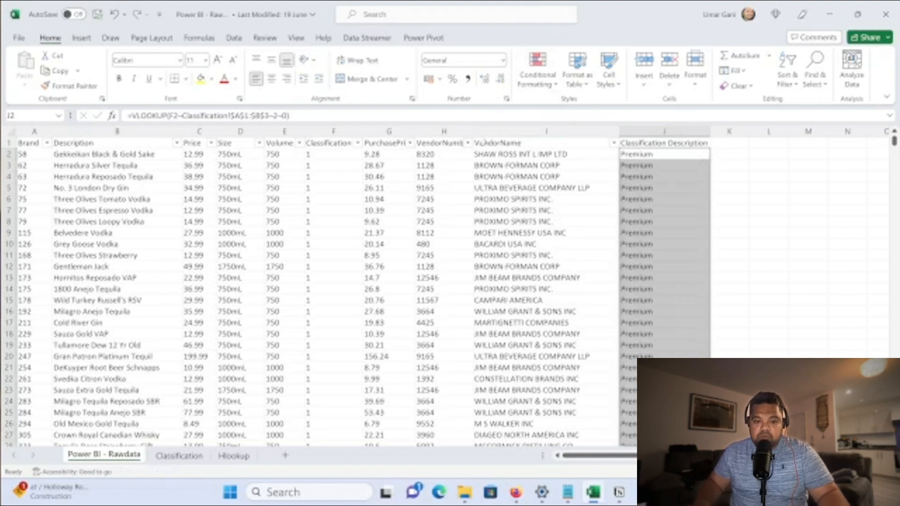
# Try adding a leading space before the Classification value in cell F2.
pyautogui.click(333, 131)
pyautogui.click(339, 156)
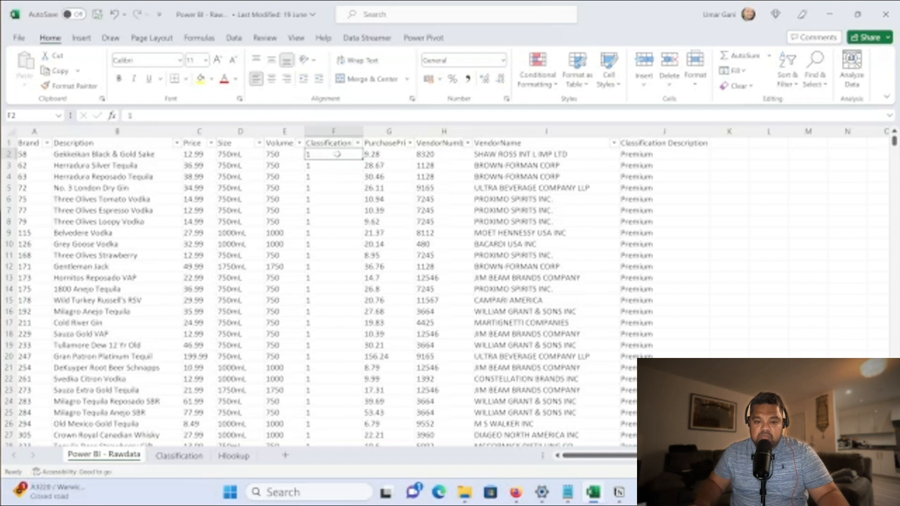
pyautogui.doubleClick(321, 153)
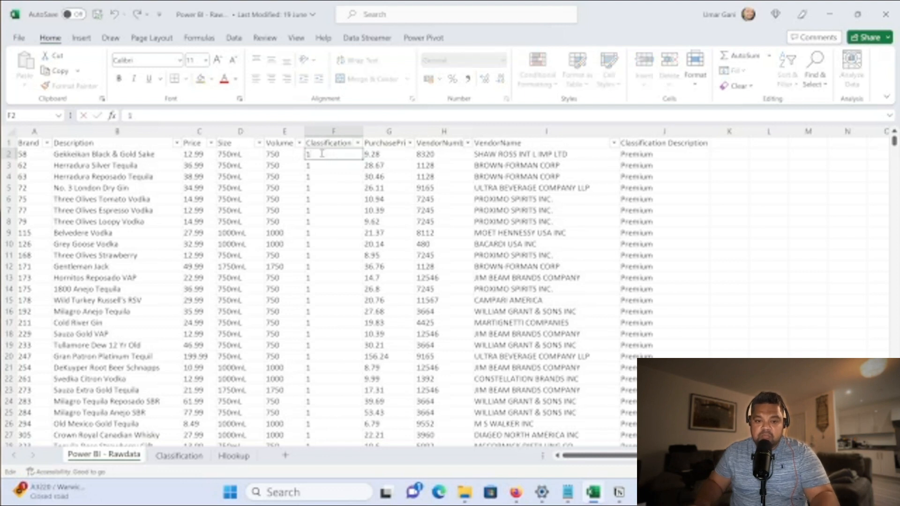
pyautogui.press('Return')
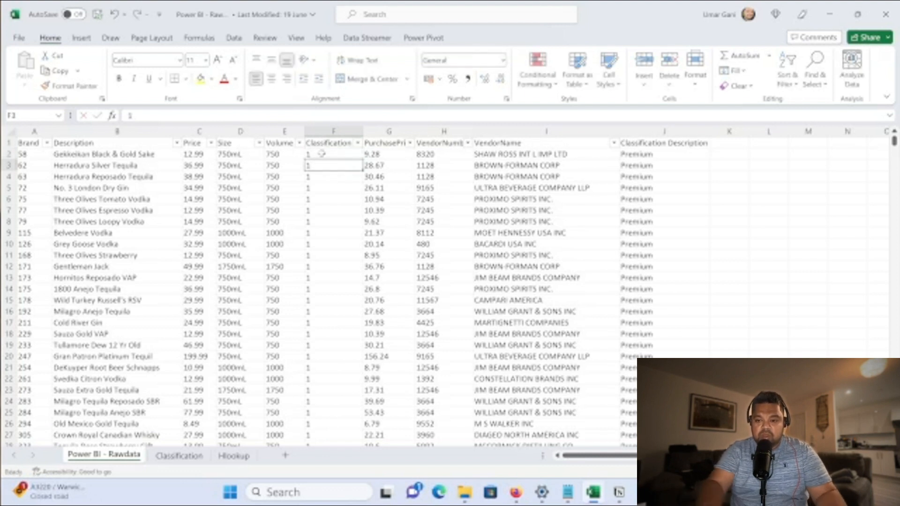
pyautogui.click(322, 154)
pyautogui.doubleClick(323, 154)
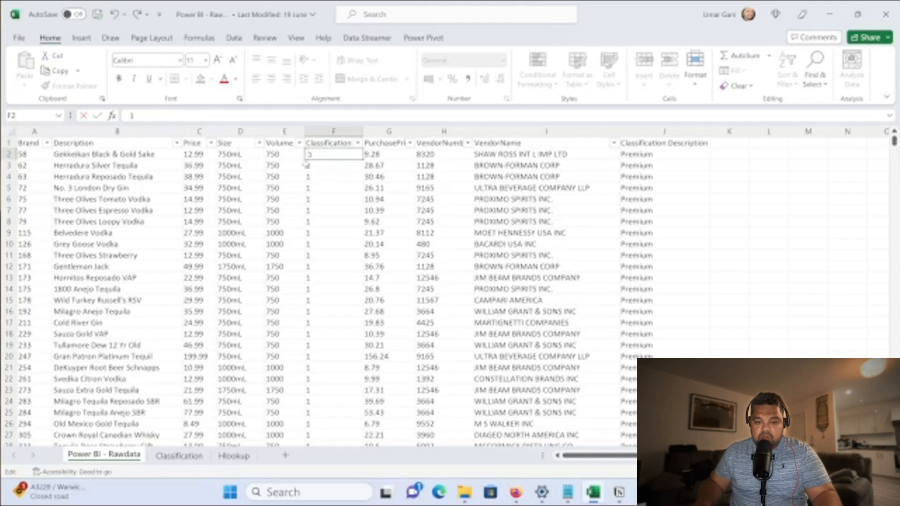
pyautogui.press('Return')
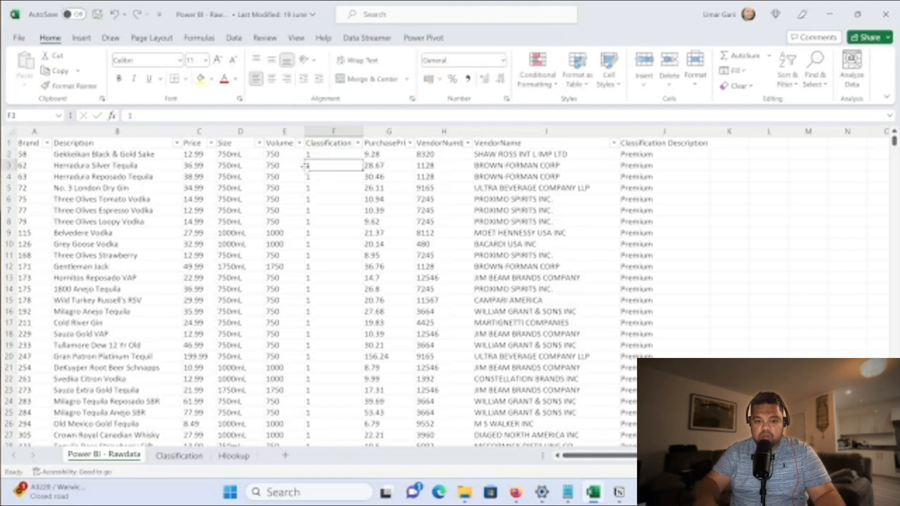
pyautogui.click(317, 154)
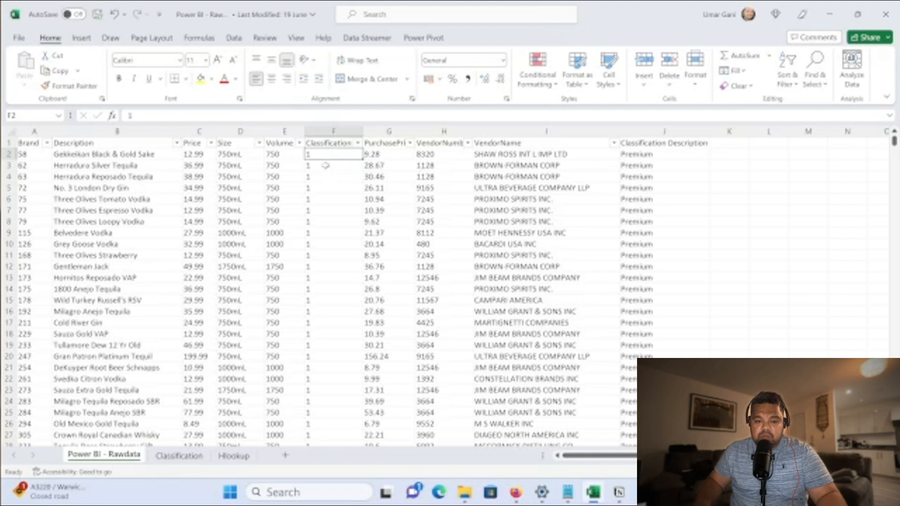
# Enter =TRIM(F2) in cell K2 to strip extra spaces from the Classification value, and clear the cell again.
pyautogui.click(716, 155)
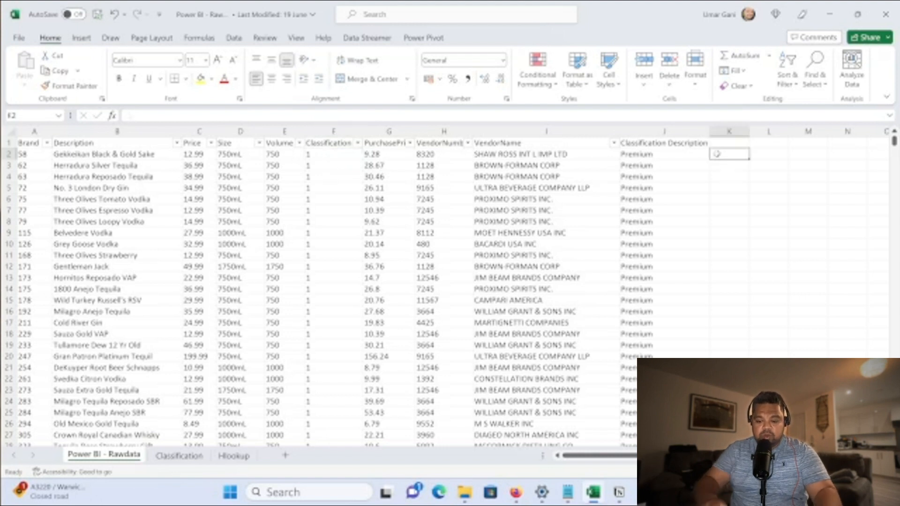
pyautogui.write('=trim(')
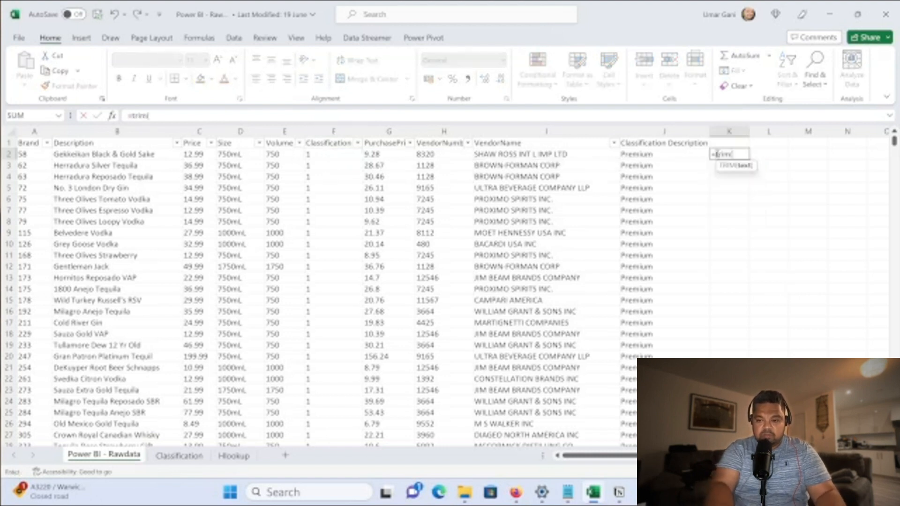
pyautogui.click(316, 156)
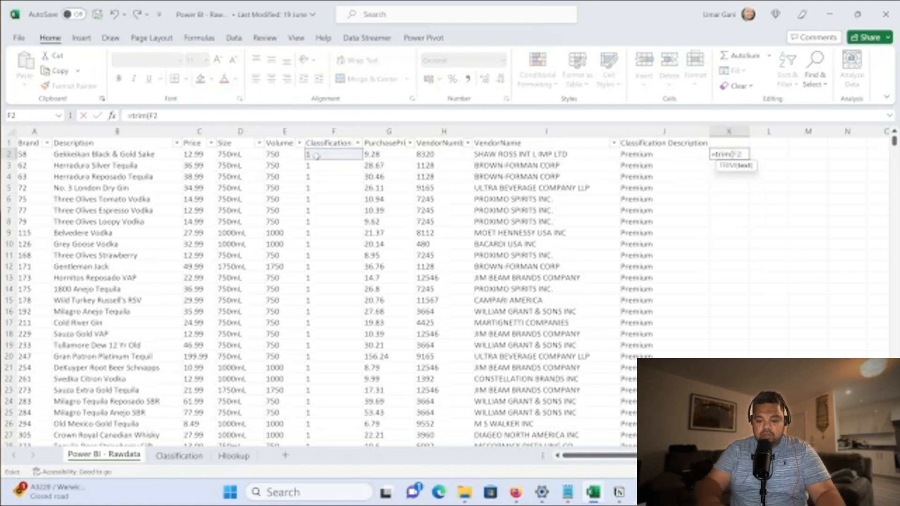
pyautogui.press('Return')
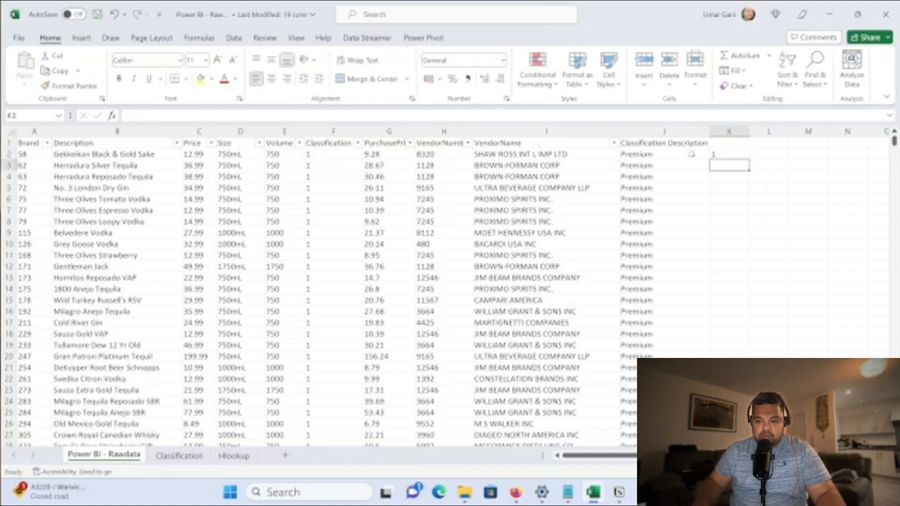
pyautogui.click(717, 152)
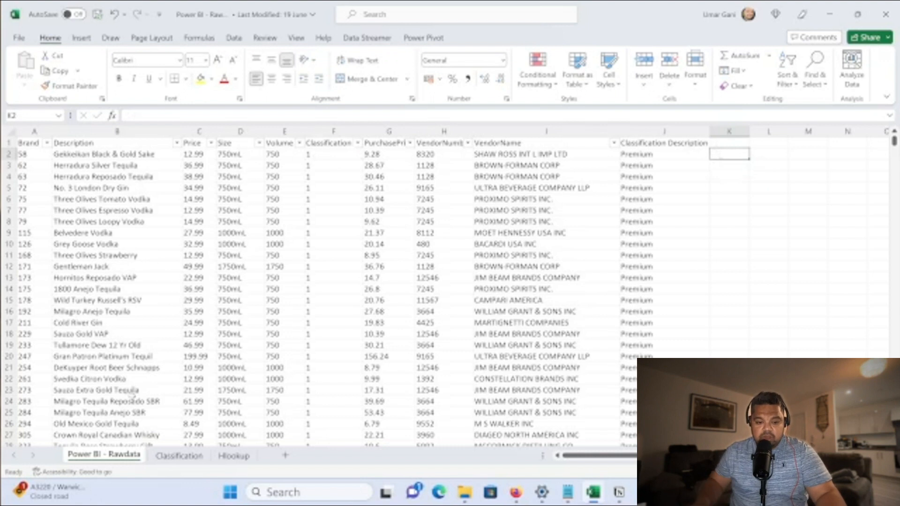
# Inspect the first Classification value in cell A2 of the Classification sheet.
pyautogui.click(179, 455)
pyautogui.click(60, 159)
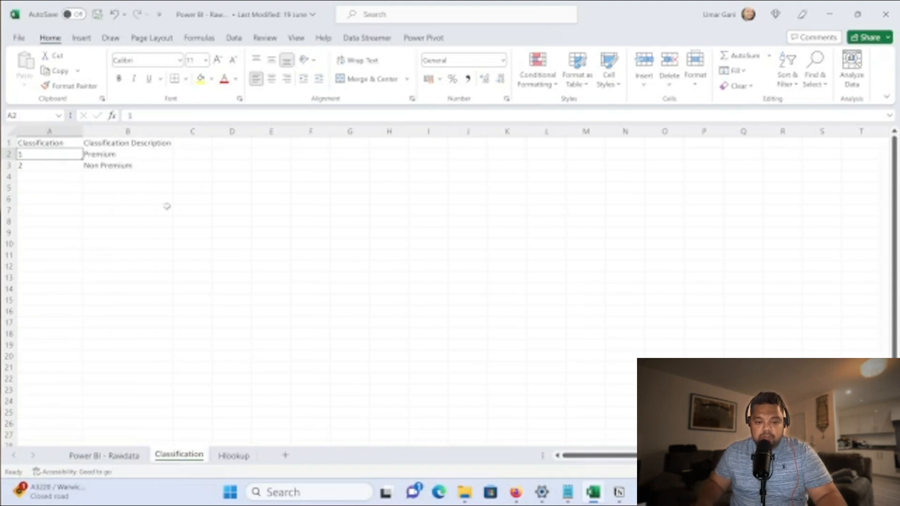
# Clear all VLOOKUP formulas under the Classification Description header on the Power BI - Rawdata sheet.
pyautogui.click(125, 459)
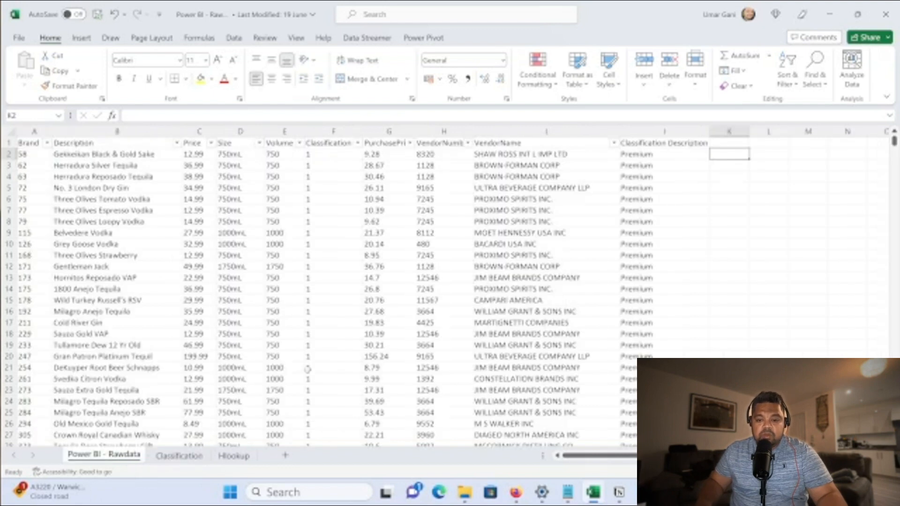
pyautogui.click(690, 156)
pyautogui.hotkey('ctrl', 'shift', 'Down')
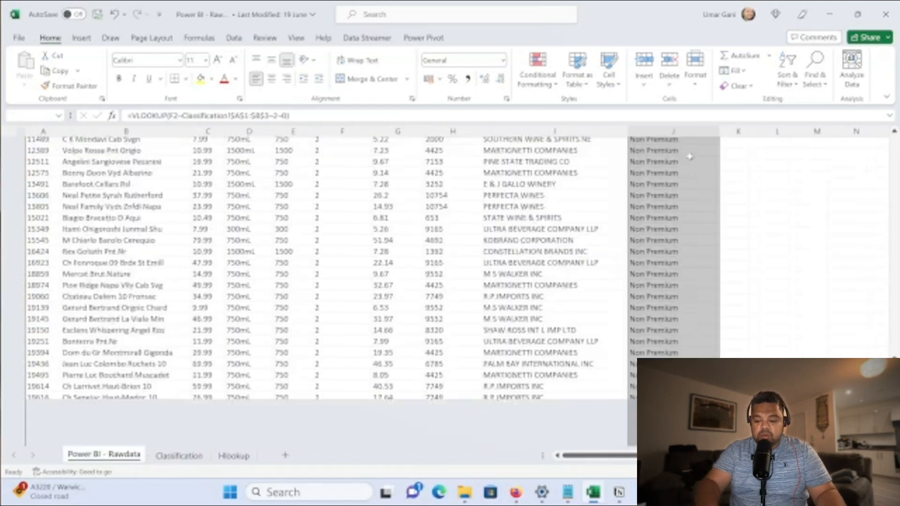
pyautogui.press('Delete')
pyautogui.hotkey('ctrl', 'Up')
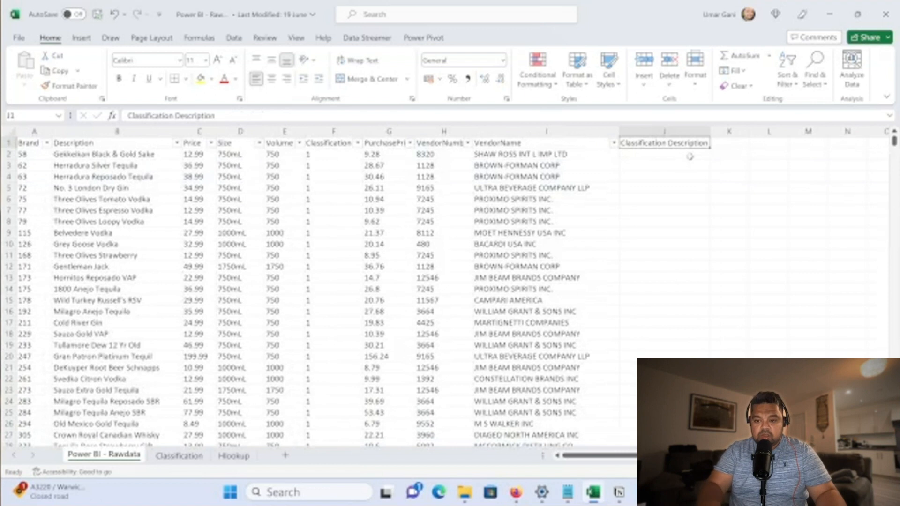
pyautogui.click(179, 456)
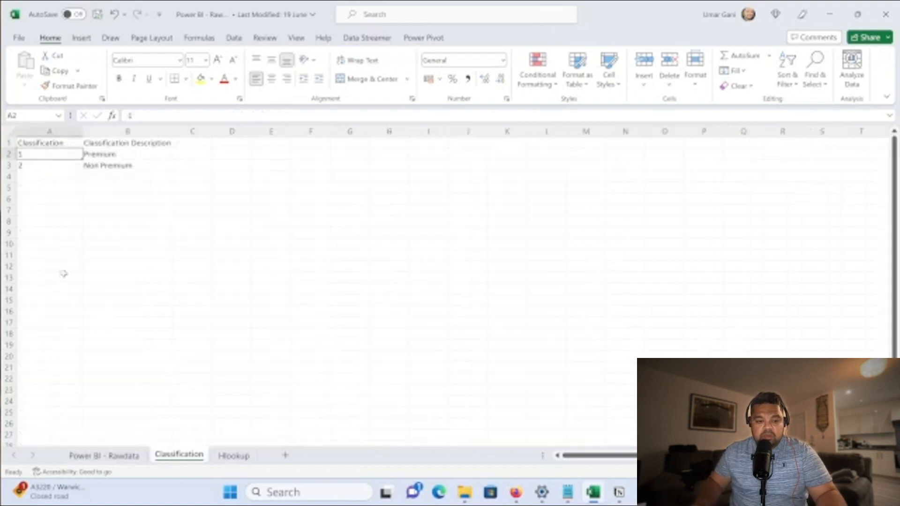
pyautogui.click(68, 132)
pyautogui.rightClick(67, 132)
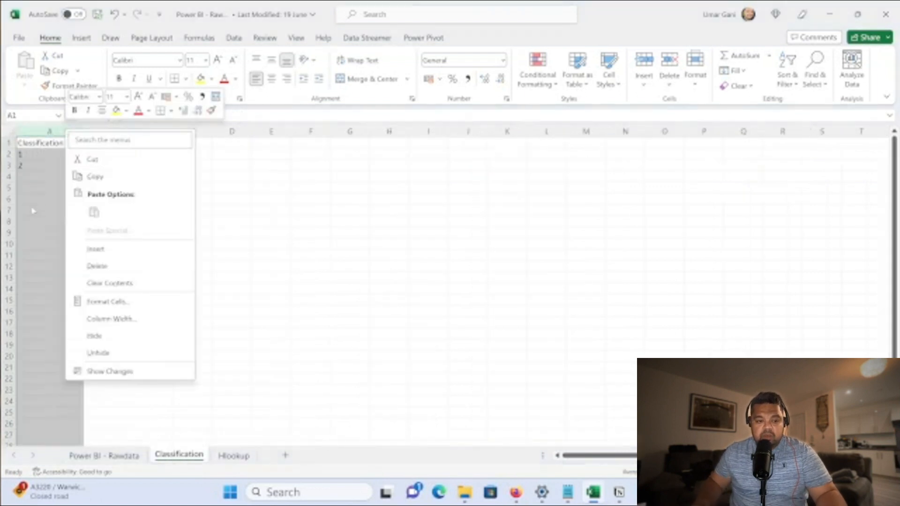
pyautogui.press('Escape')
pyautogui.hotkey('ctrl', 'pageup')
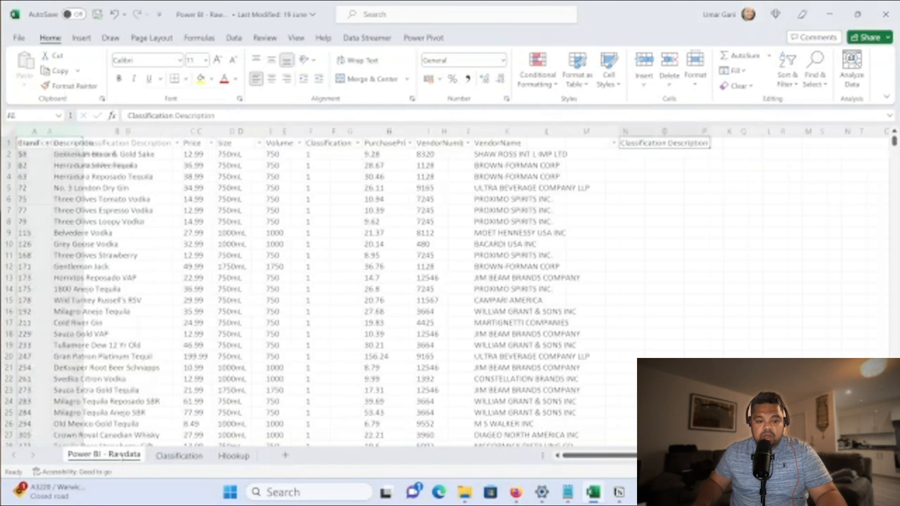
# Add a "Classifiction Type" column in column C of the Classification sheet with values C12 and C13, and fit its width.
pyautogui.hotkey('ctrl', 'pagedown')
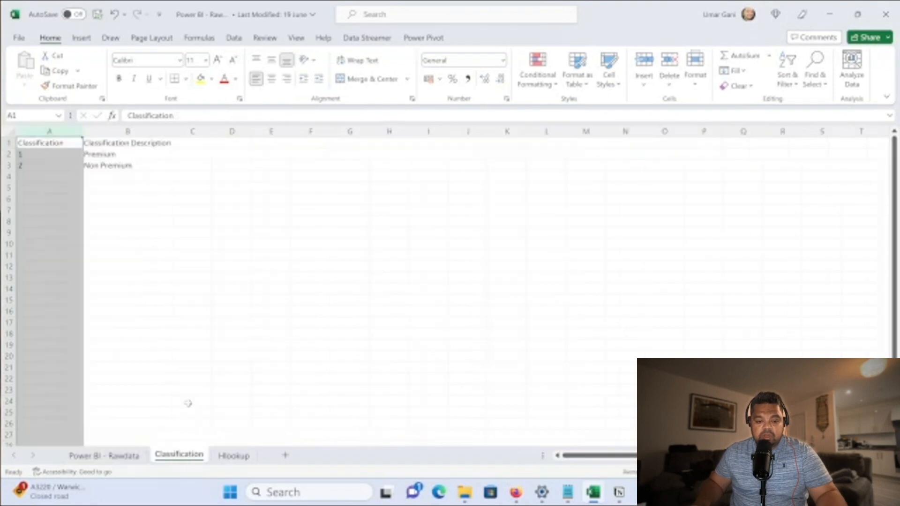
pyautogui.click(200, 143)
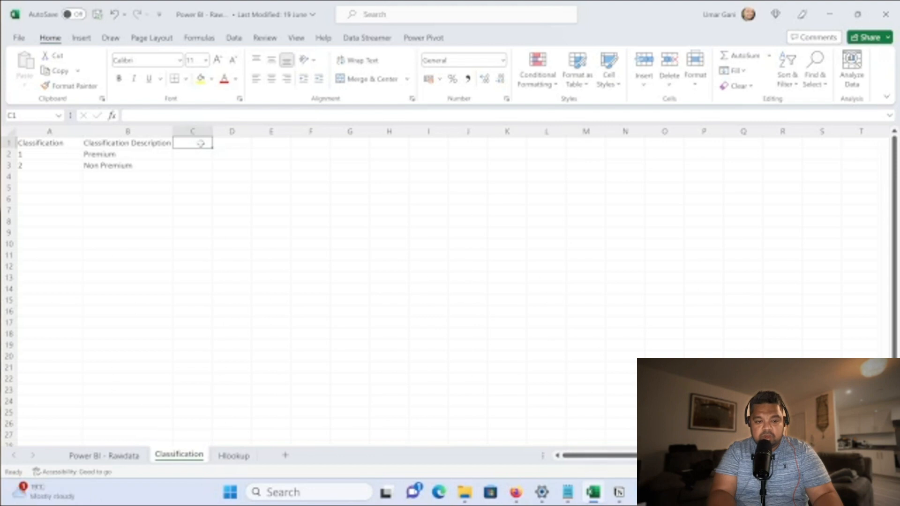
pyautogui.write('Cl')
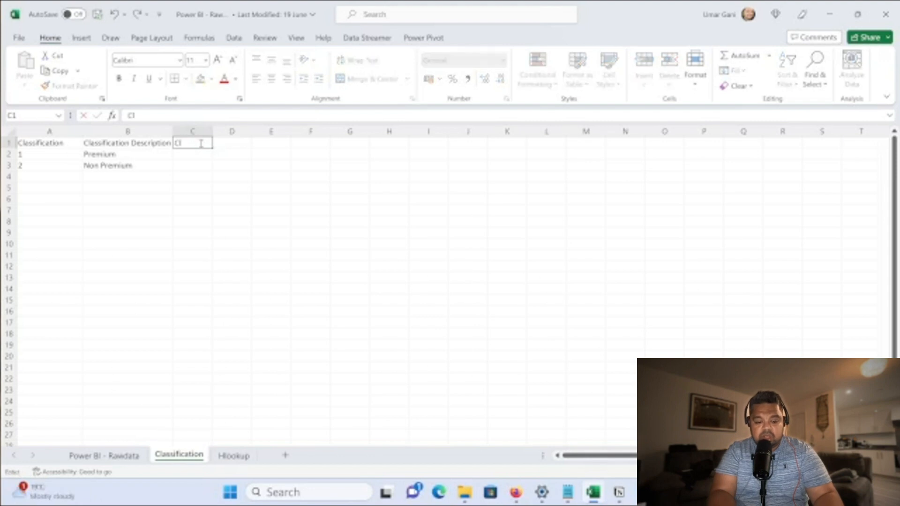
pyautogui.write('assif')
pyautogui.write('ication Type')
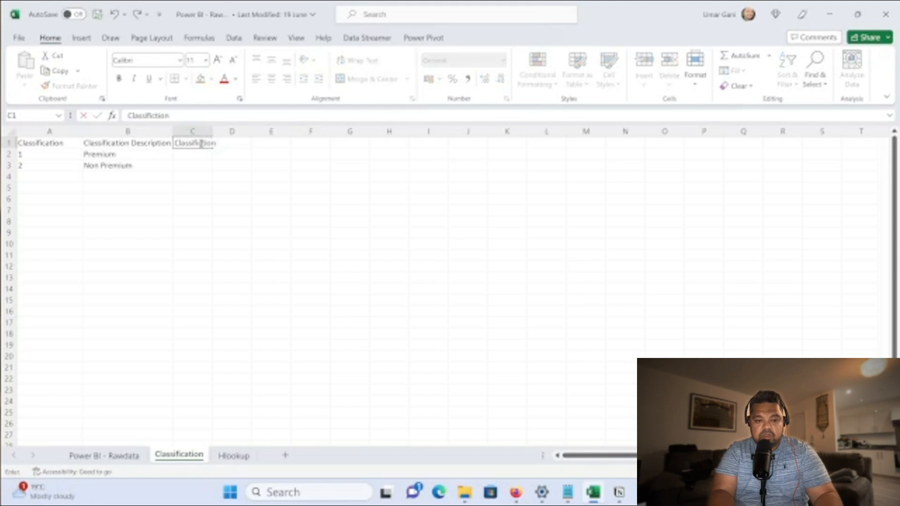
pyautogui.press('Return')
pyautogui.write('C12')
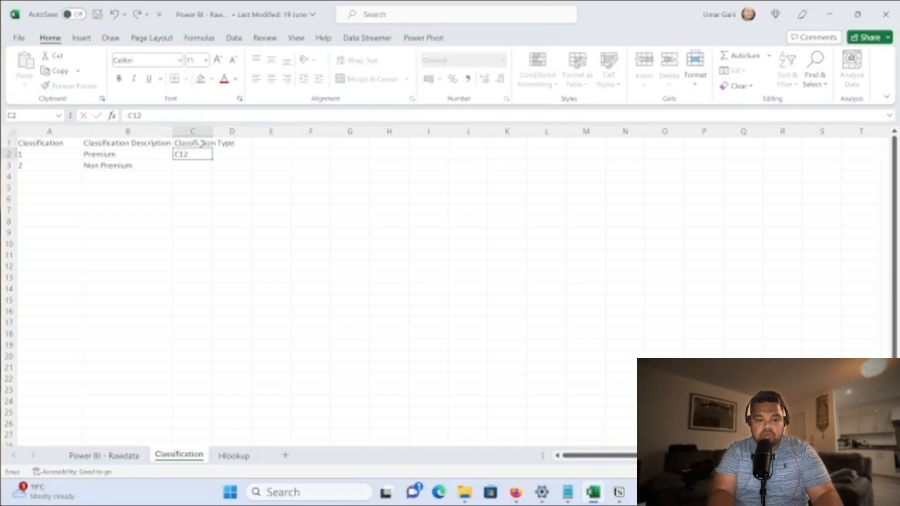
pyautogui.press('Return')
pyautogui.write('C13')
pyautogui.press('Return')
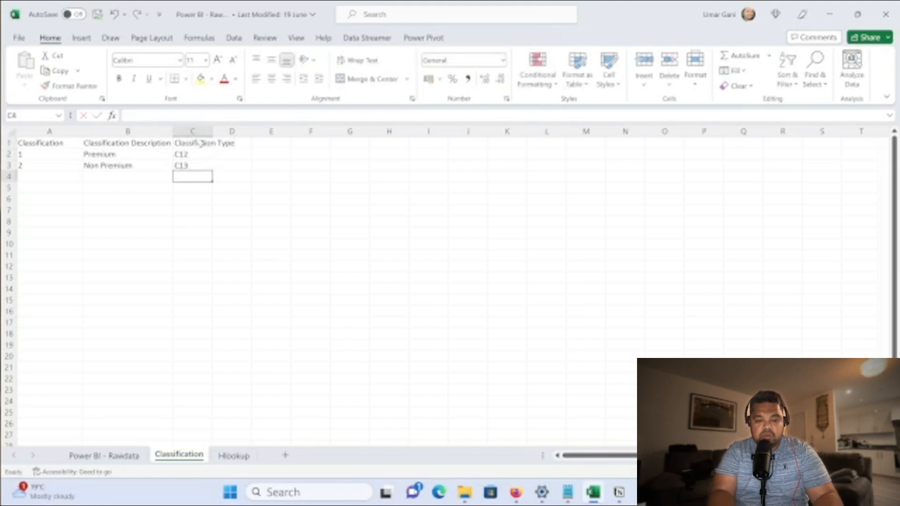
pyautogui.doubleClick(212, 131)
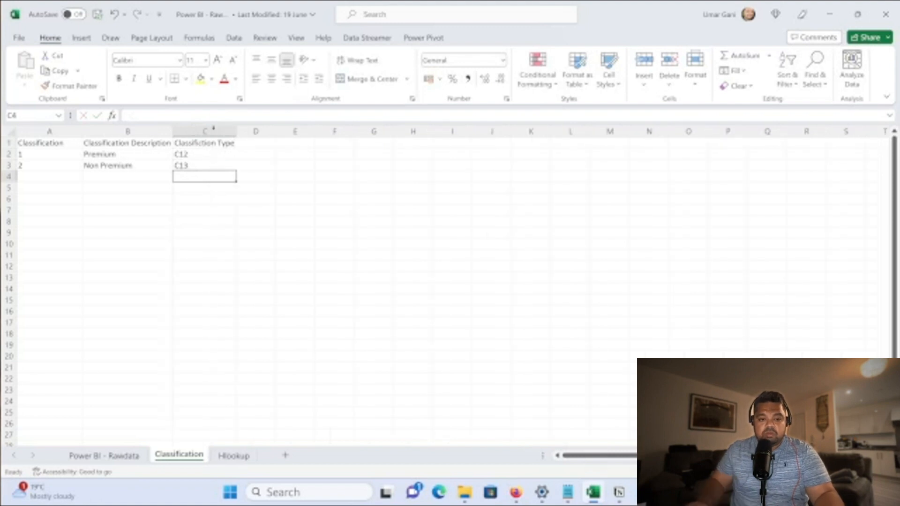
# Move the Classification column from column A to directly after the Classifiction Type column.
pyautogui.click(51, 131)
pyautogui.rightClick(55, 131)
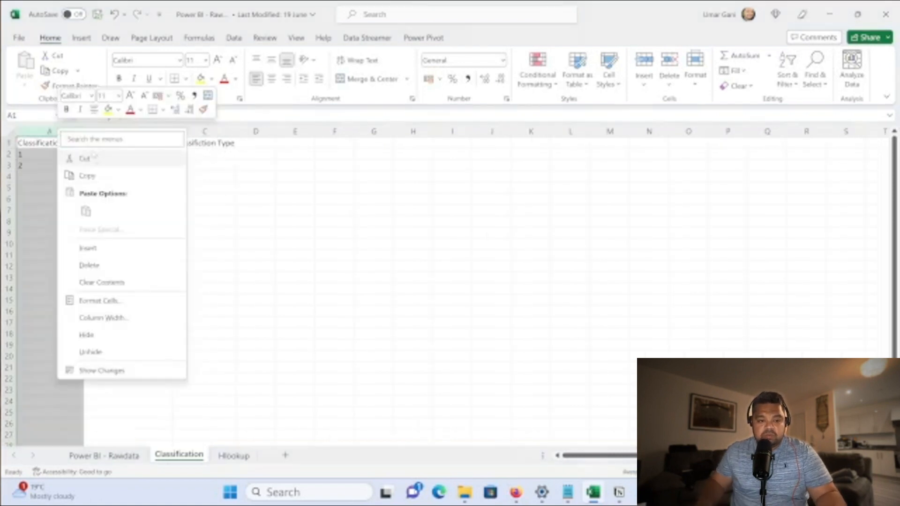
pyautogui.click(75, 155)
pyautogui.click(256, 131)
pyautogui.rightClick(260, 136)
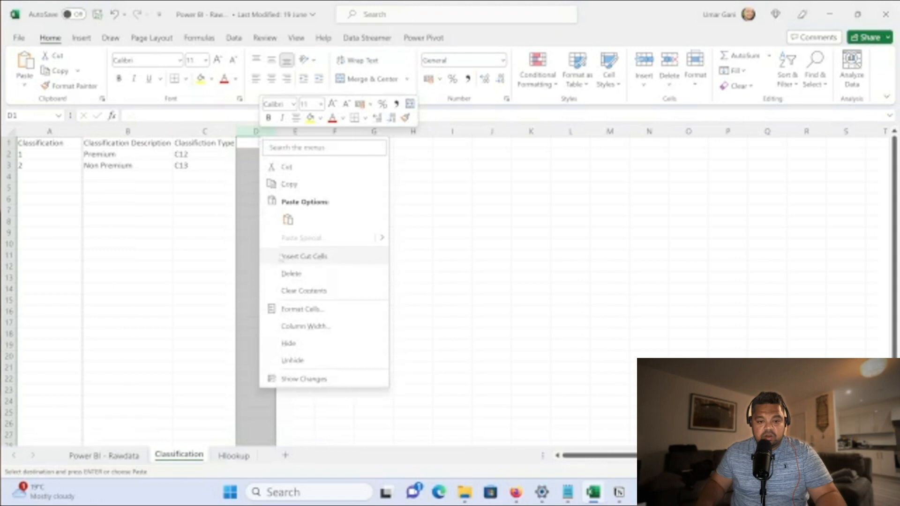
pyautogui.click(286, 255)
pyautogui.click(62, 131)
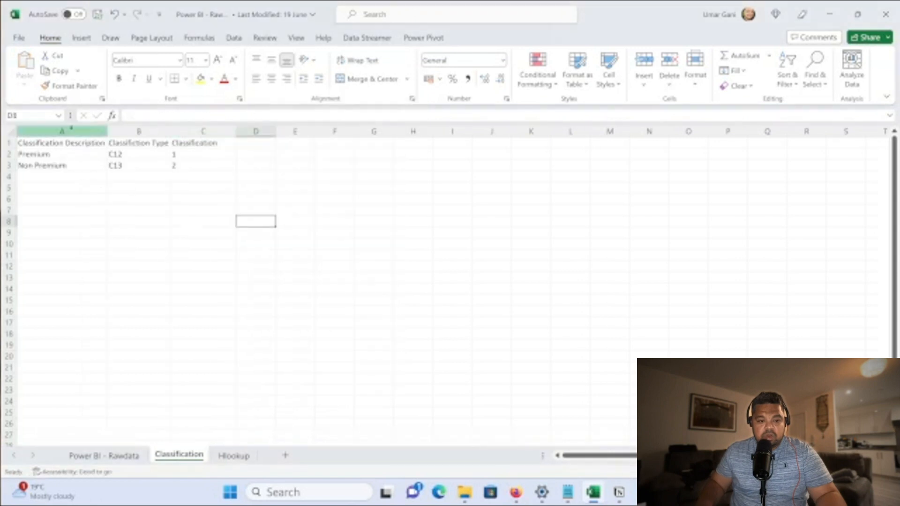
# Try a VLOOKUP in cell J2 of the raw data with lookup value F2, table Classification!A1:C3, column index 2 and exact match 0.
pyautogui.click(104, 455)
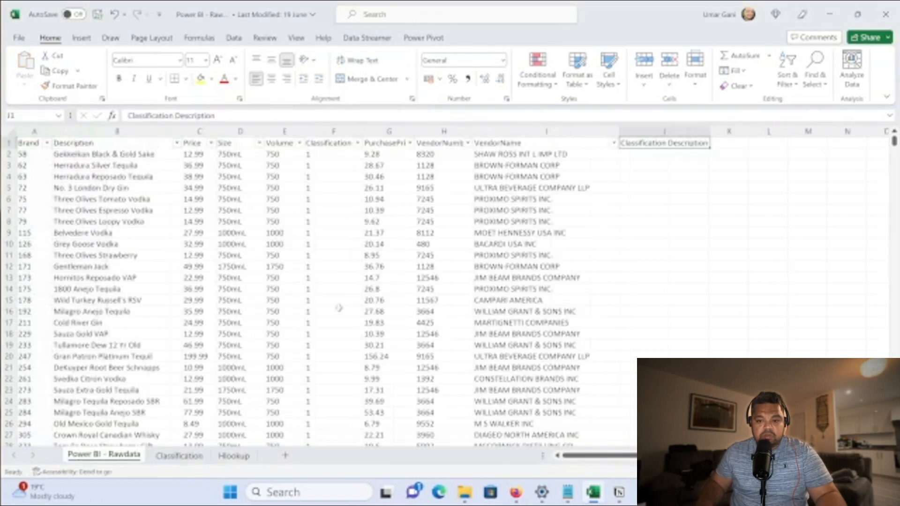
pyautogui.click(636, 154)
pyautogui.write('=vloo')
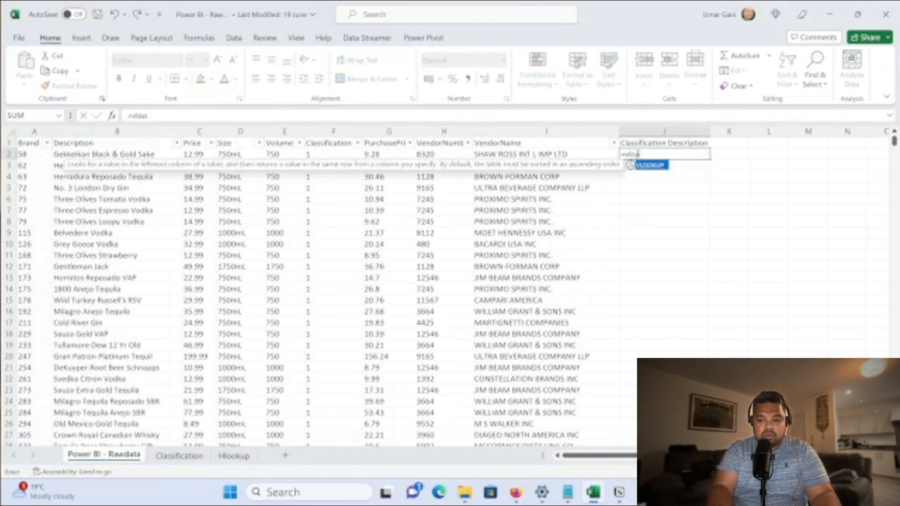
pyautogui.write('kup(')
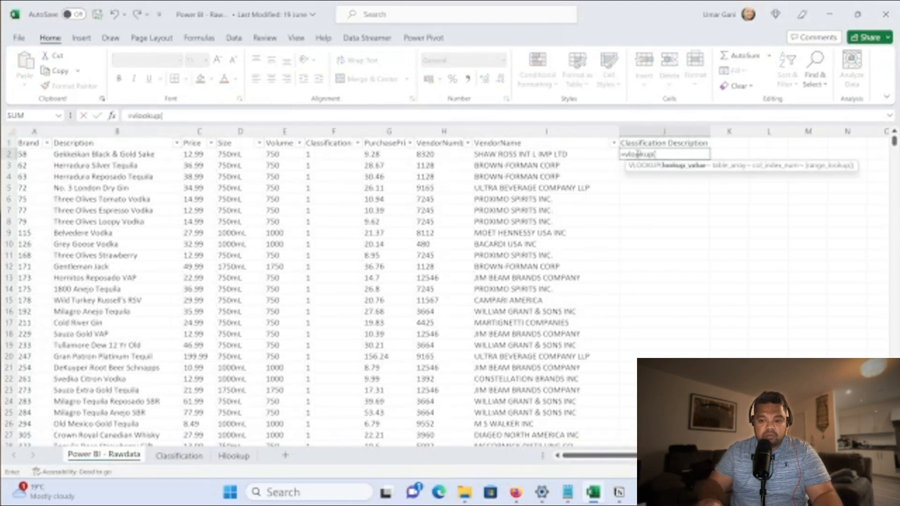
pyautogui.click(322, 158)
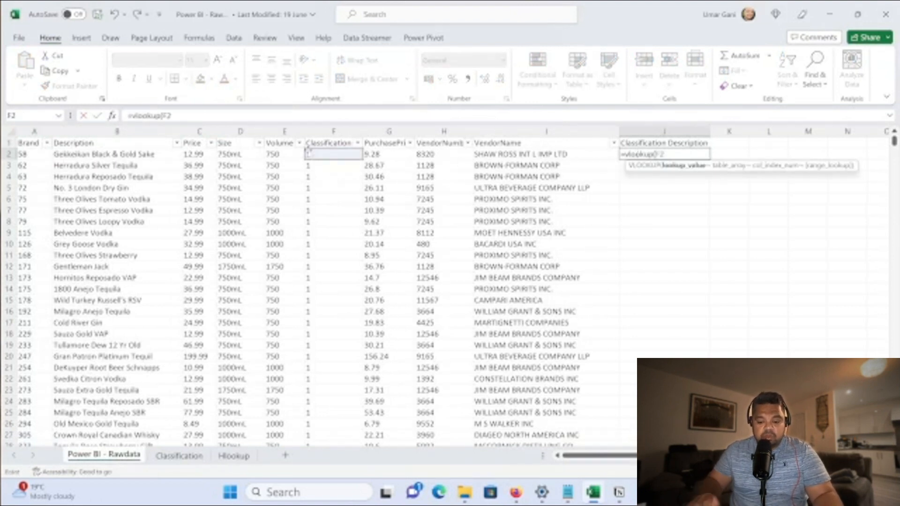
pyautogui.write(',')
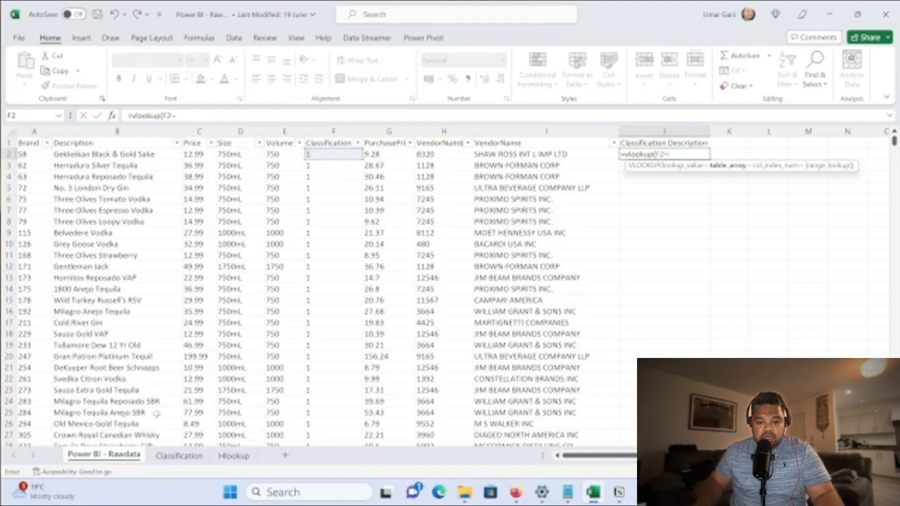
pyautogui.click(179, 455)
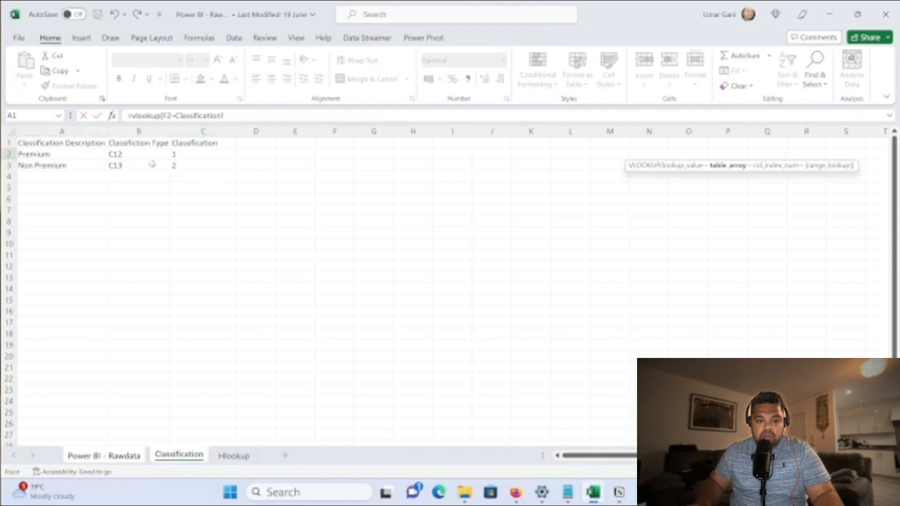
pyautogui.moveTo(98, 146); pyautogui.dragTo(186, 165)
pyautogui.write(',')
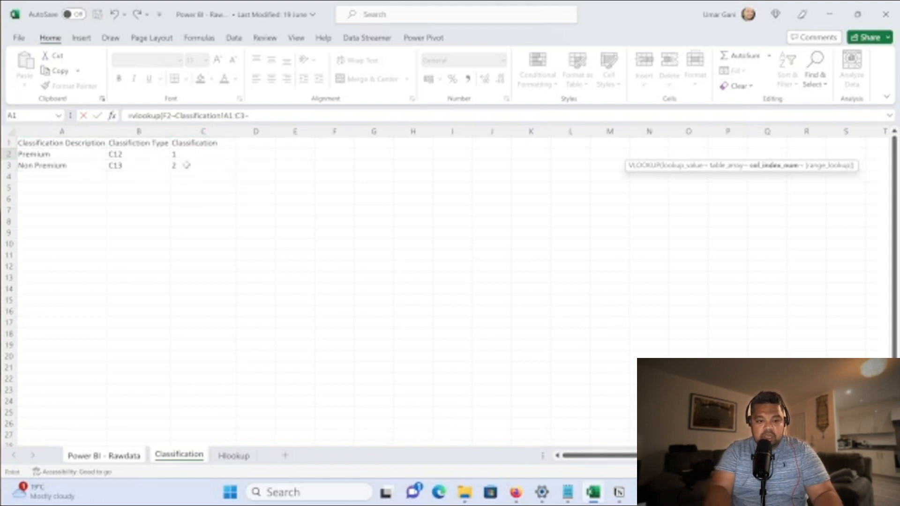
pyautogui.write('2')
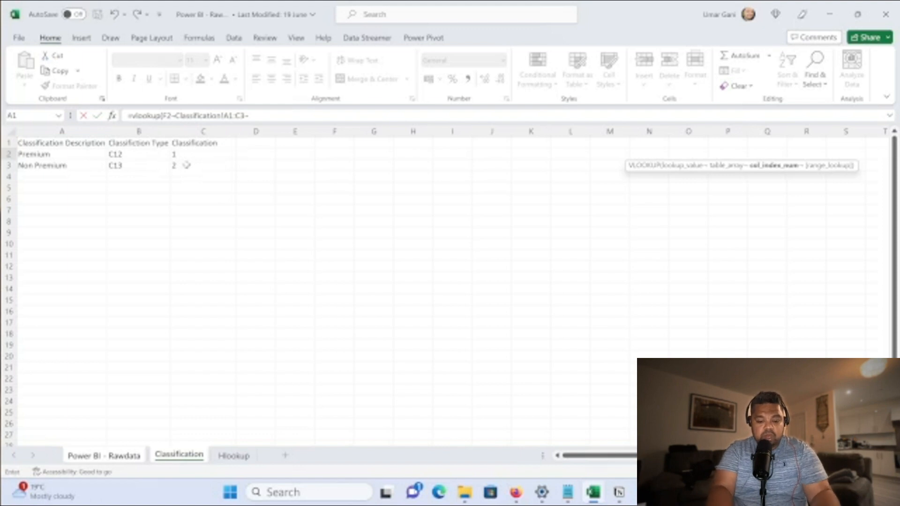
pyautogui.write(',0)')
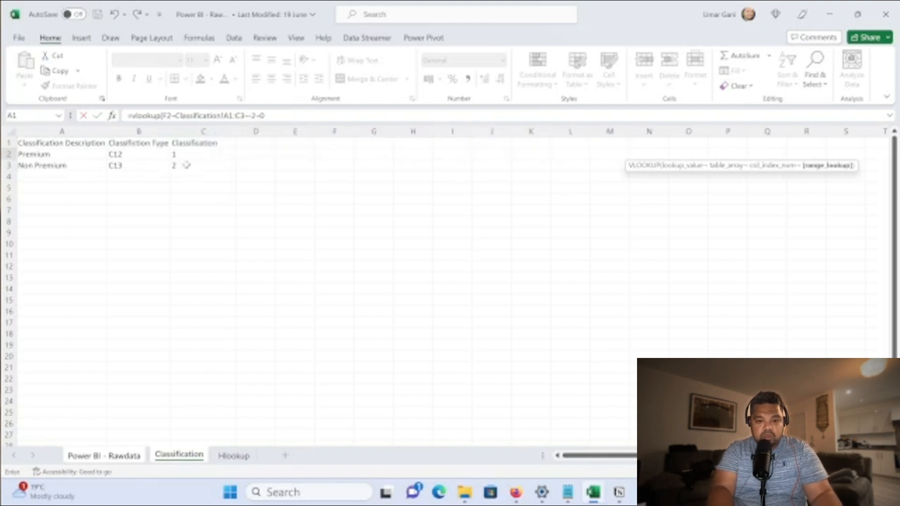
pyautogui.press('Return')
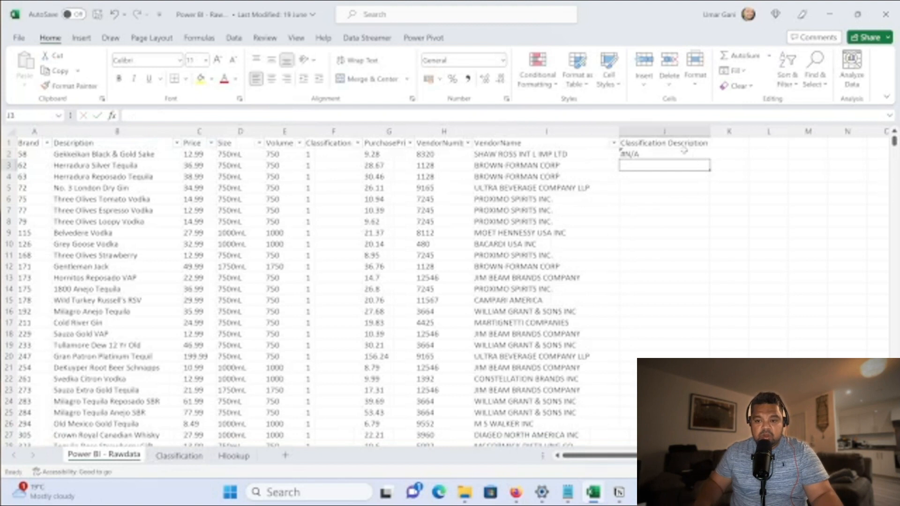
# Build an XLOOKUP in cell J2 with lookup value F2, lookup array Classification!$C$1:$C$3 and return array Classification!$A$1:$A$3.
pyautogui.write('=')
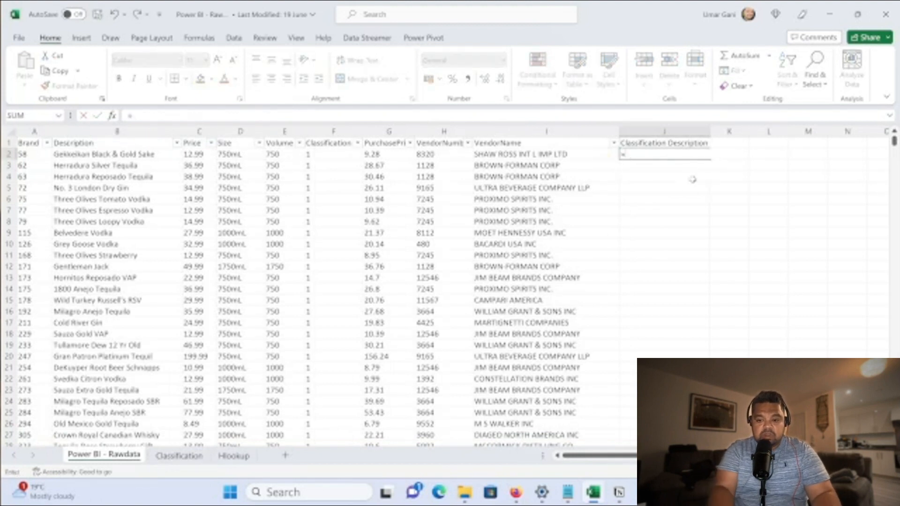
pyautogui.write('xloo')
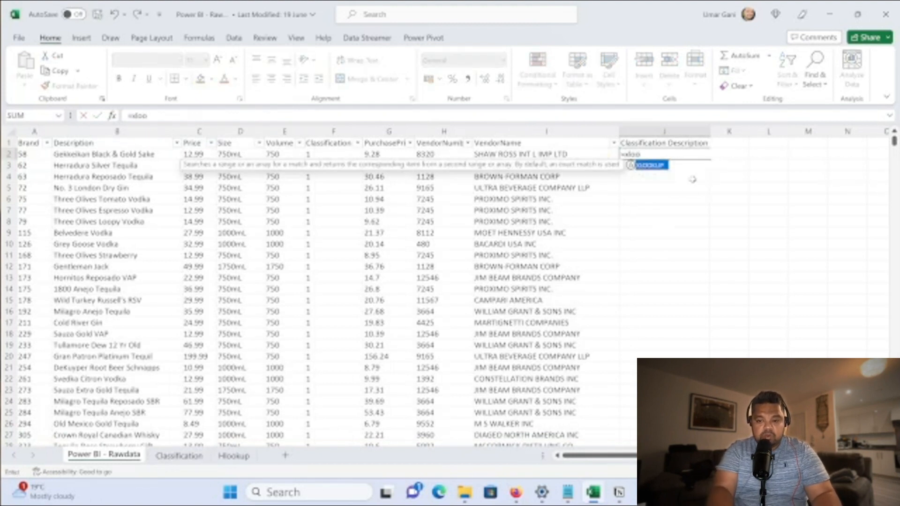
pyautogui.write('kup(')
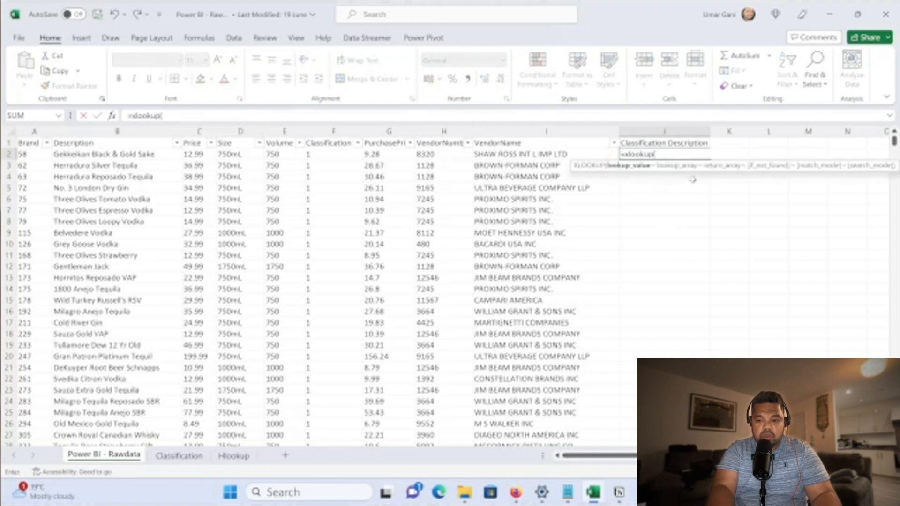
pyautogui.click(335, 155)
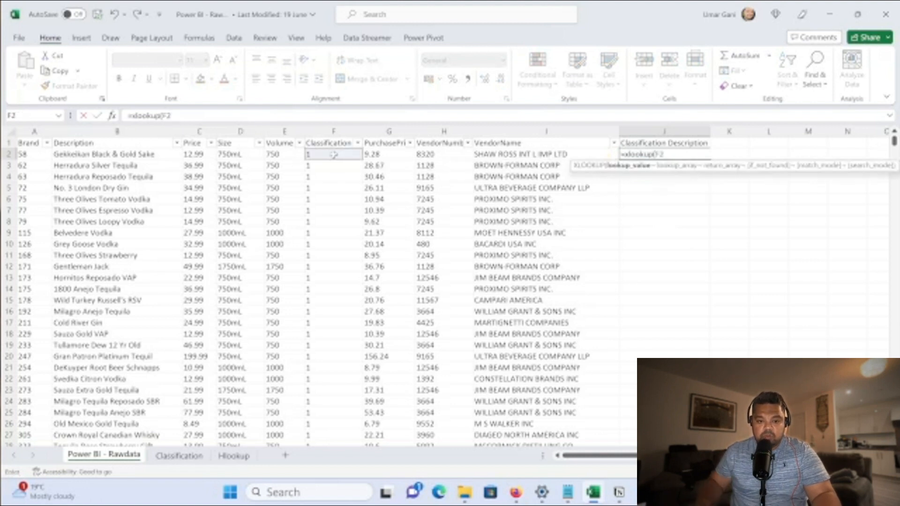
pyautogui.write(',')
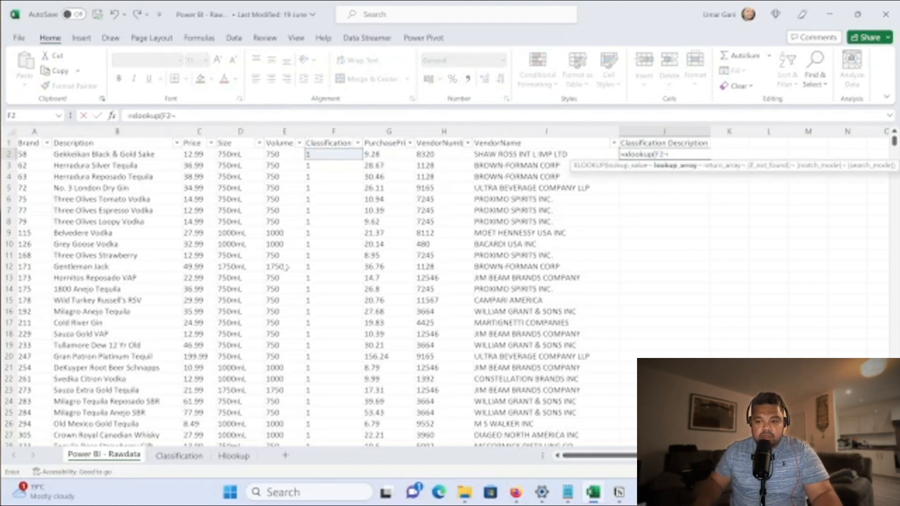
pyautogui.click(189, 458)
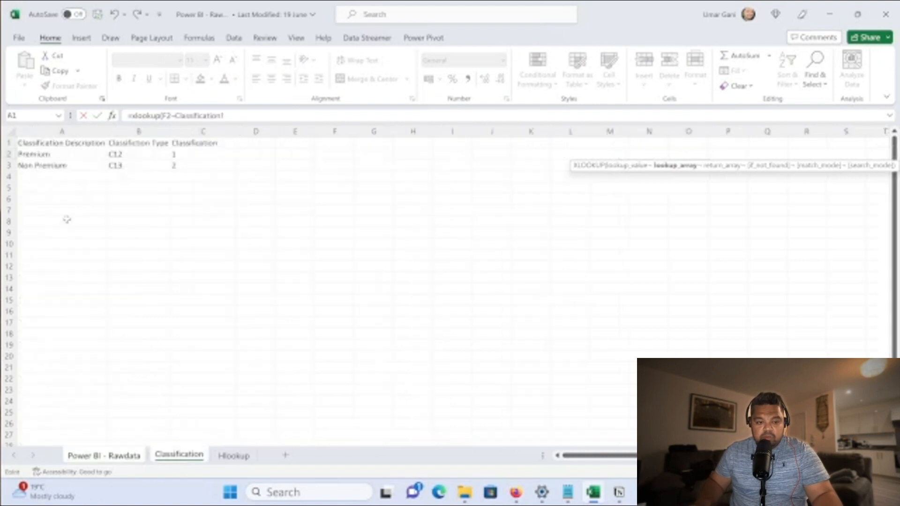
pyautogui.moveTo(195, 142); pyautogui.dragTo(198, 165)
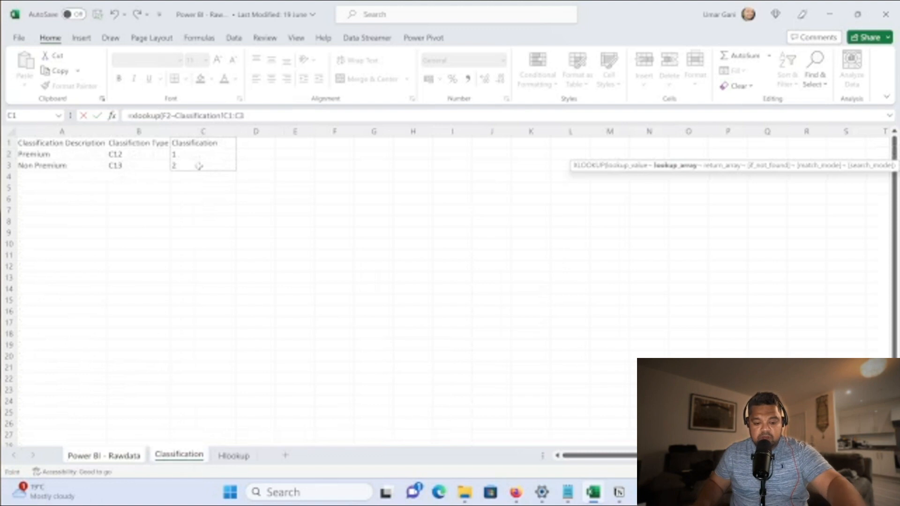
pyautogui.press('F4')
pyautogui.write(',')
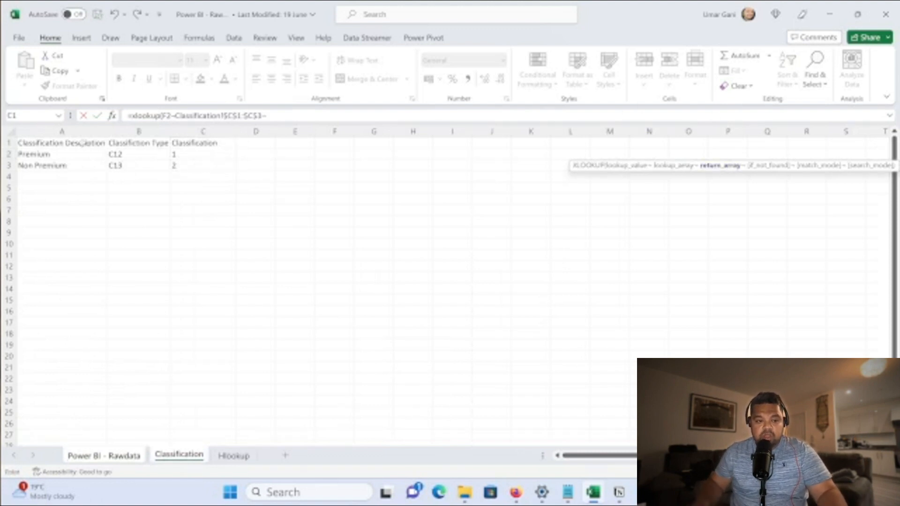
pyautogui.moveTo(85, 142); pyautogui.dragTo(85, 168)
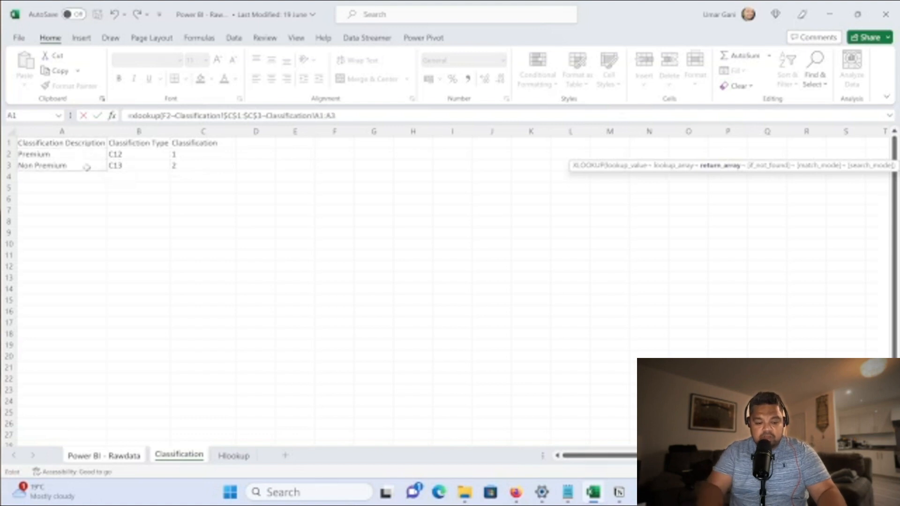
pyautogui.press('F4')
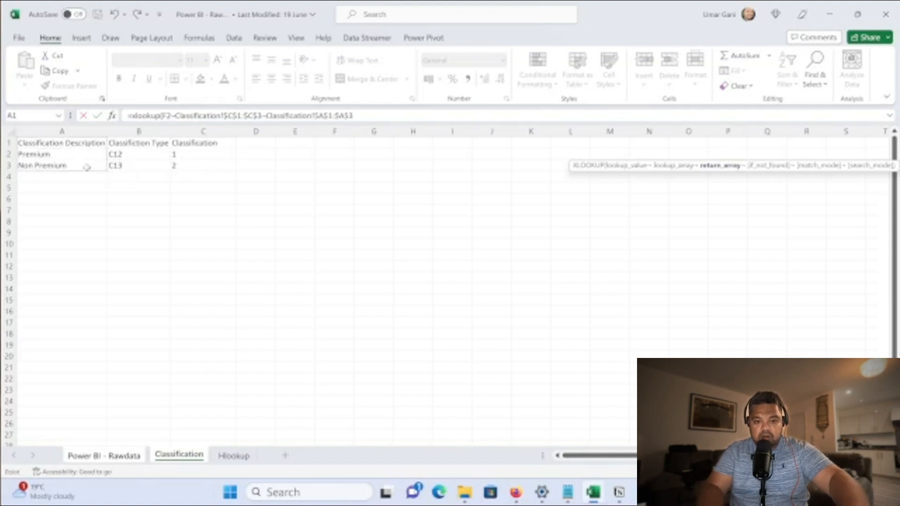
# Complete the XLOOKUP with "not found" as the missing-match text, exact match 0 and first-to-last search mode 1.
pyautogui.write(',')
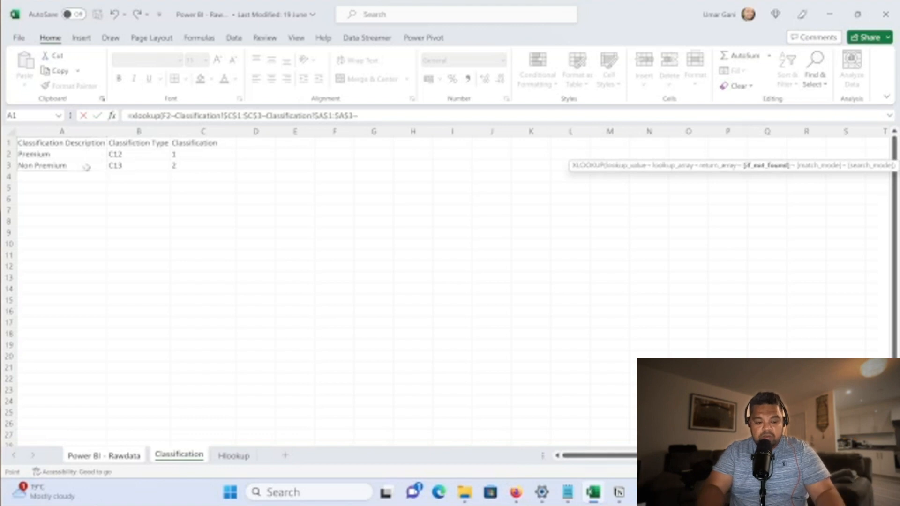
pyautogui.write('"')
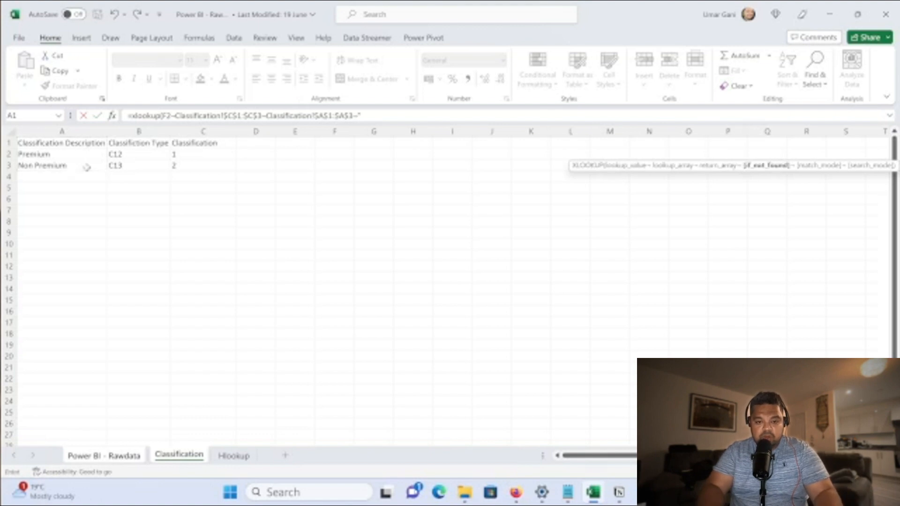
pyautogui.write('not found"')
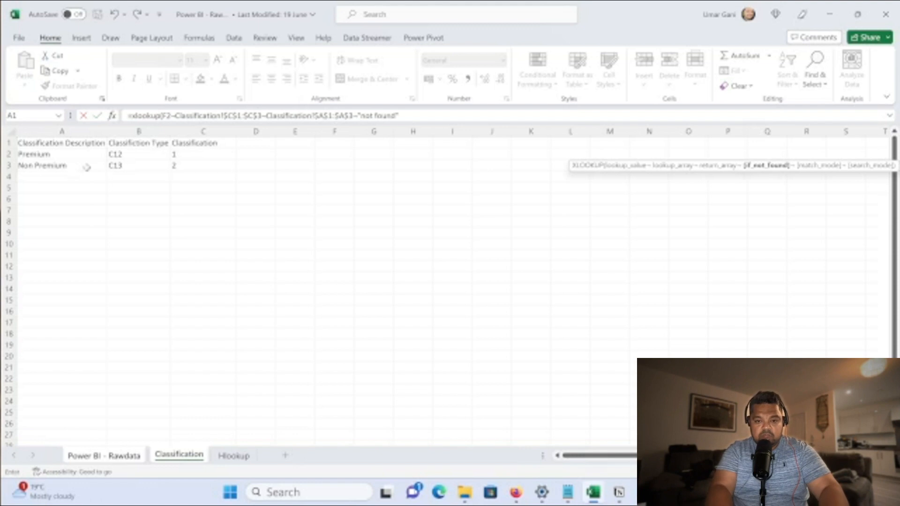
pyautogui.write(',')
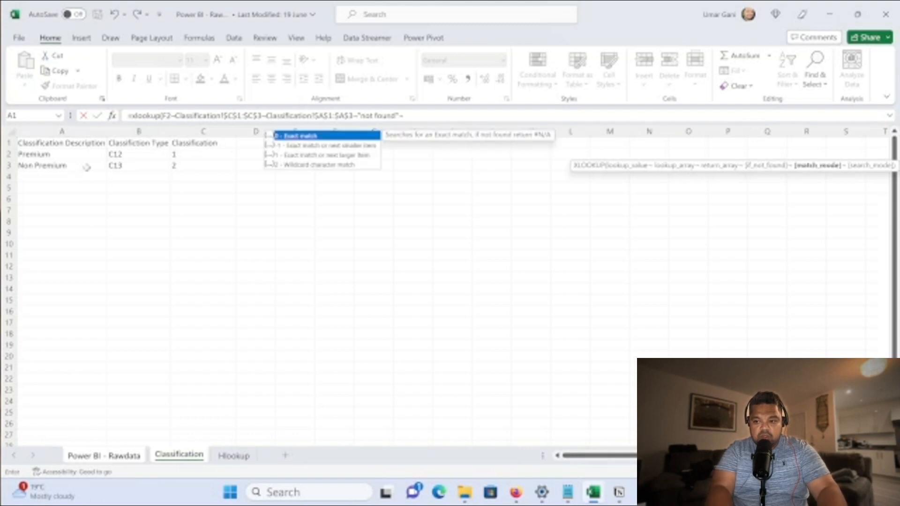
pyautogui.write('0')
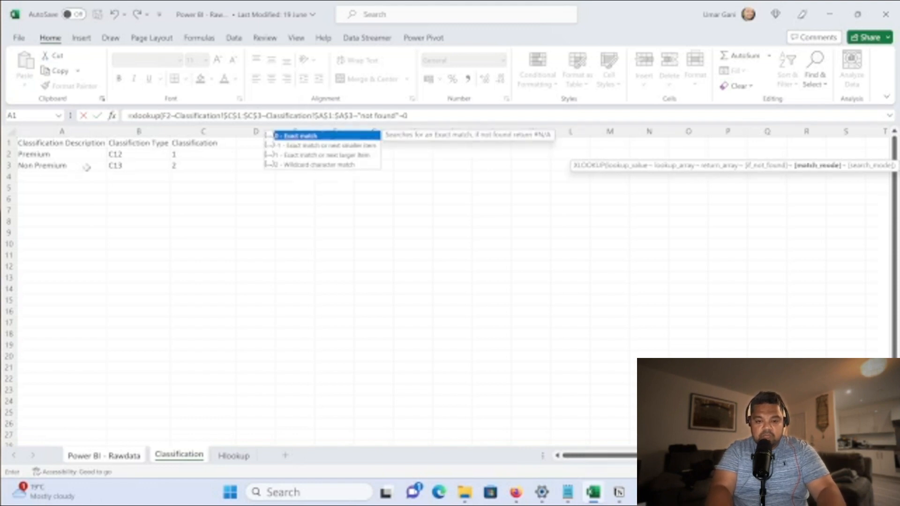
pyautogui.write(',1')
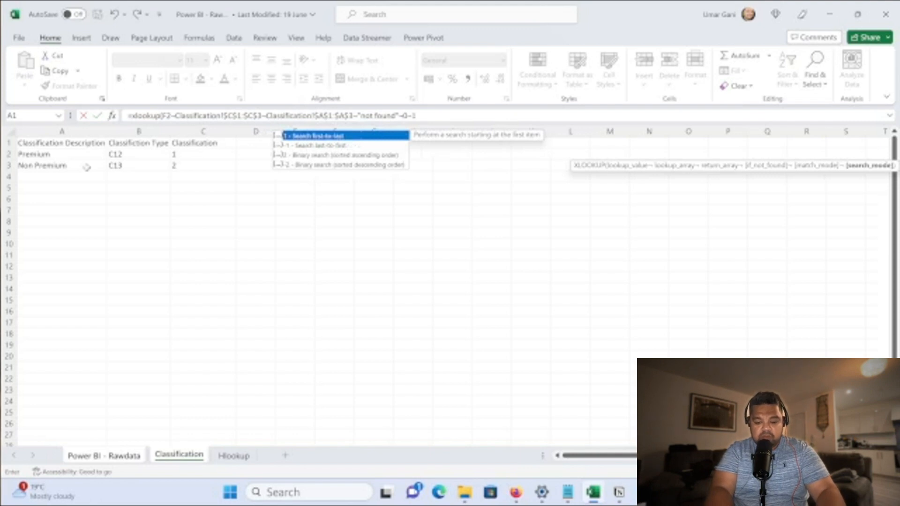
pyautogui.press('Return')
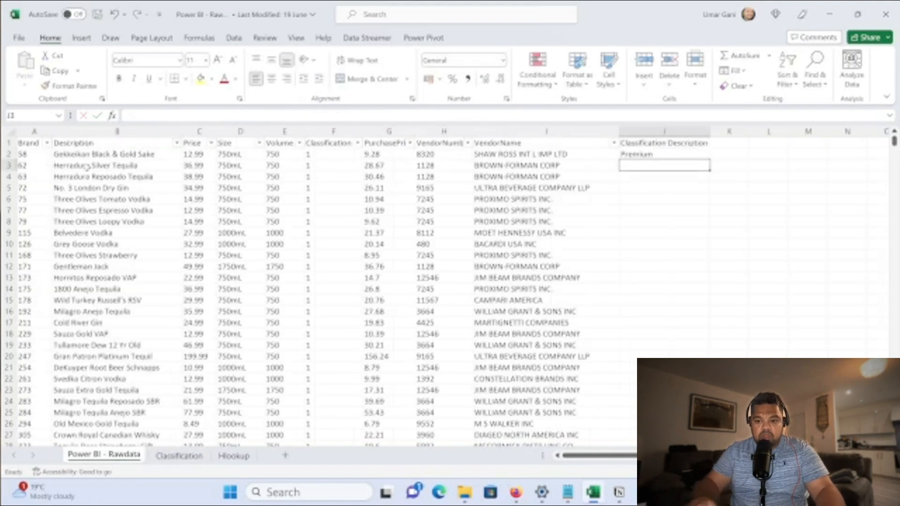
# Fill the XLOOKUP formula from J2 down the Classification Description column and compare the results with the Classification sheet.
pyautogui.click(701, 156)
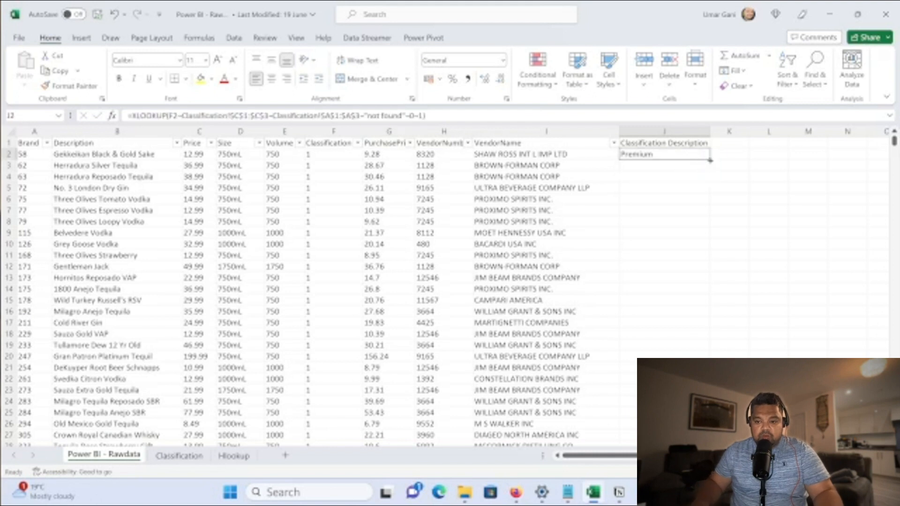
pyautogui.doubleClick(710, 160)
pyautogui.scroll(-20, 655, 294)
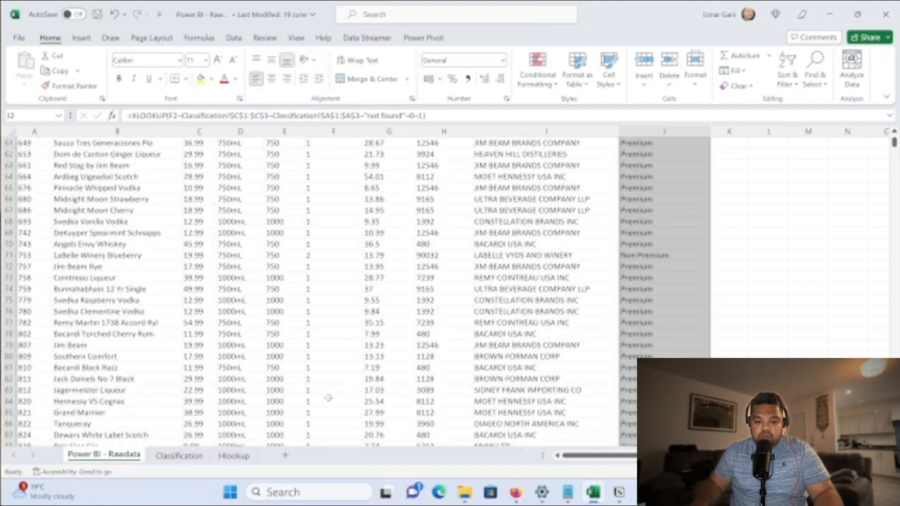
pyautogui.click(161, 455)
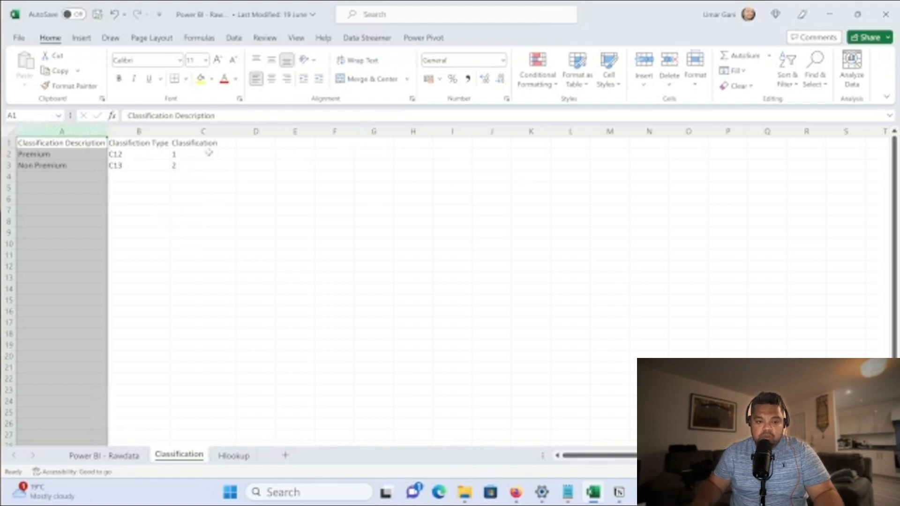
pyautogui.click(116, 455)
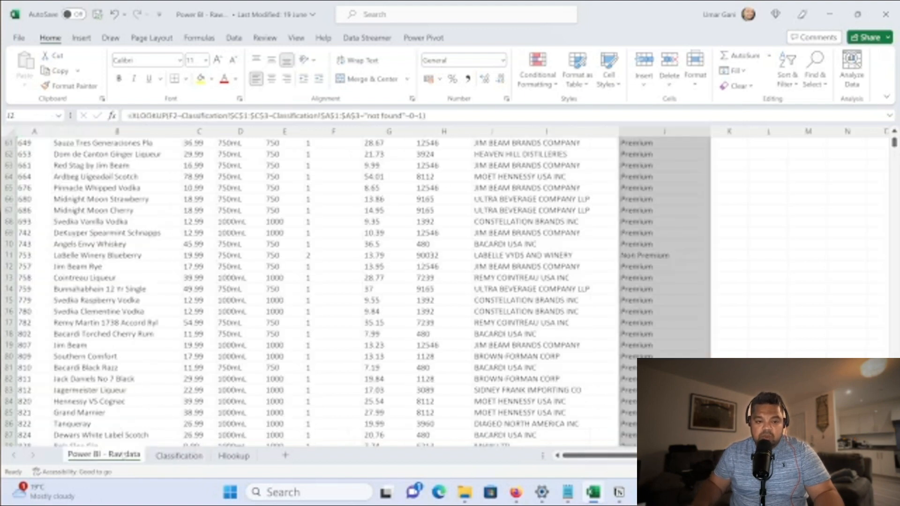
pyautogui.scroll(20, 529, 216)
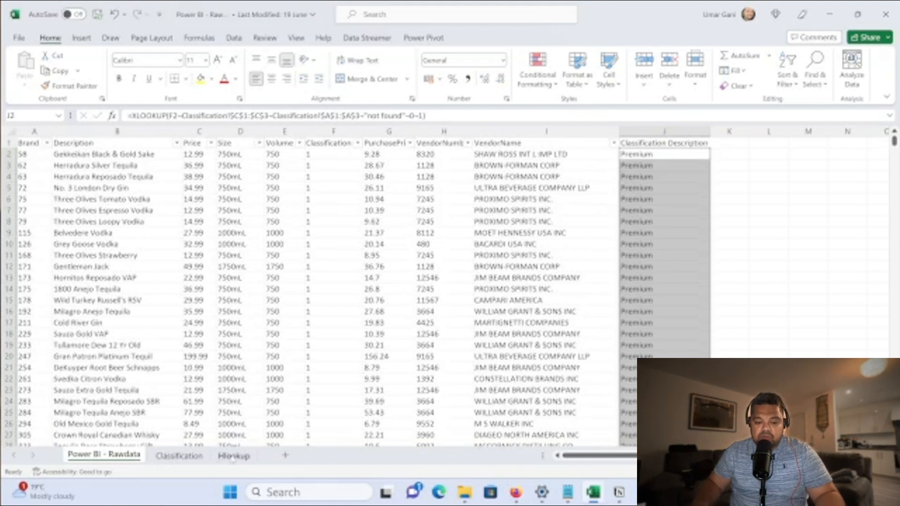
# Clear the HLOOKUP formulas in K3:M7 and the row index numbers in K1:M1 on the Hlookup sheet.
pyautogui.click(233, 457)
pyautogui.click(626, 278)
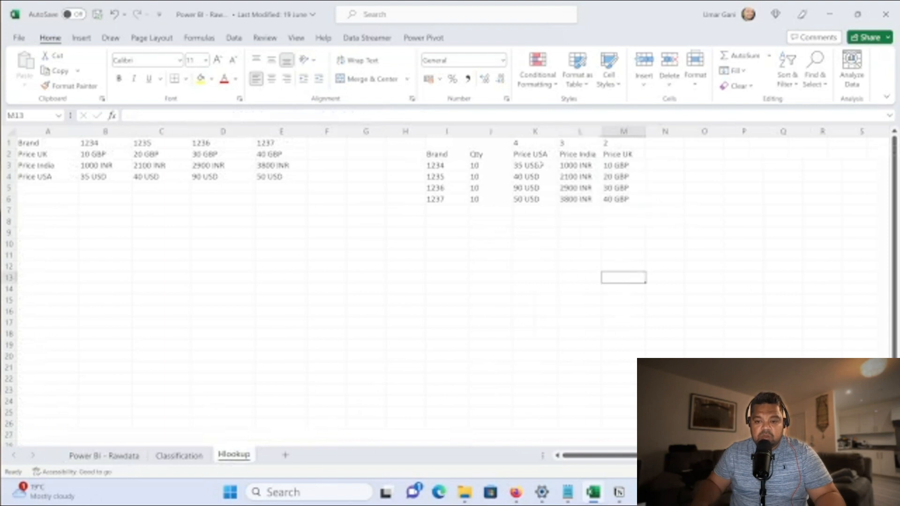
pyautogui.moveTo(534, 165); pyautogui.dragTo(606, 205)
pyautogui.press('Delete')
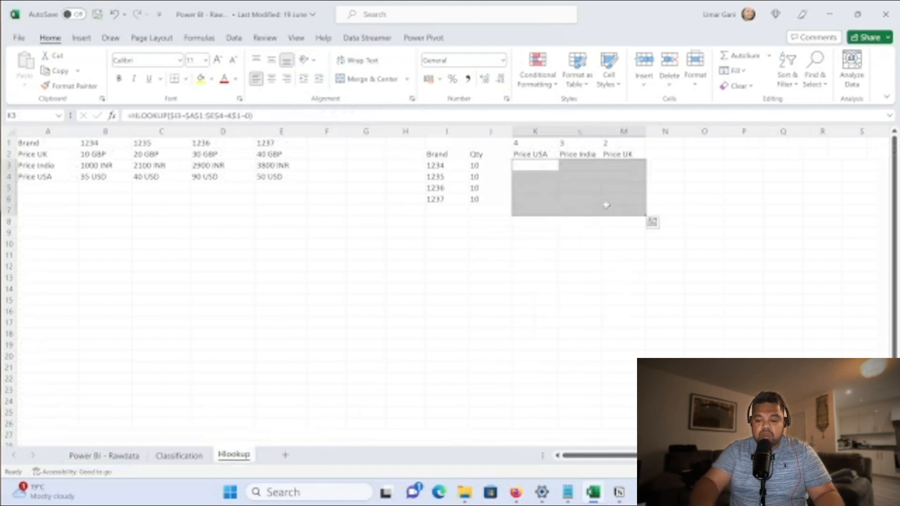
pyautogui.moveTo(538, 142); pyautogui.dragTo(617, 146)
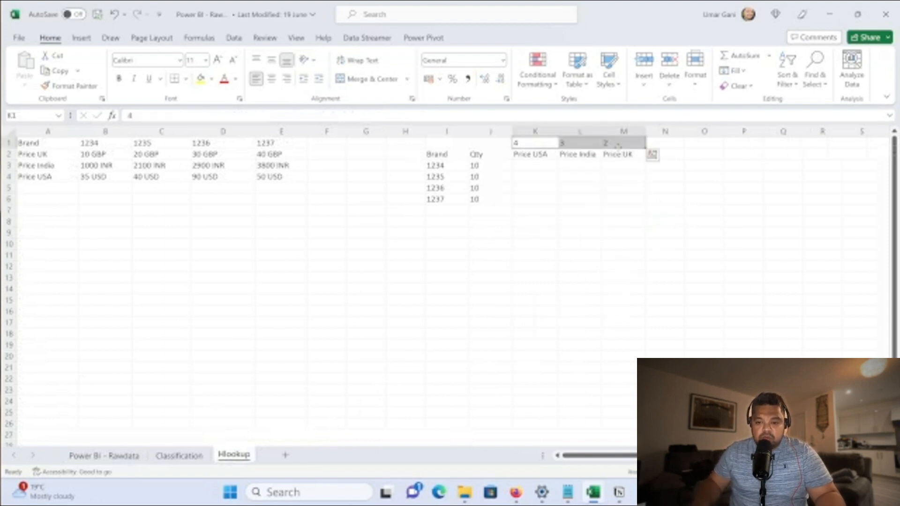
pyautogui.press('Delete')
pyautogui.click(59, 207)
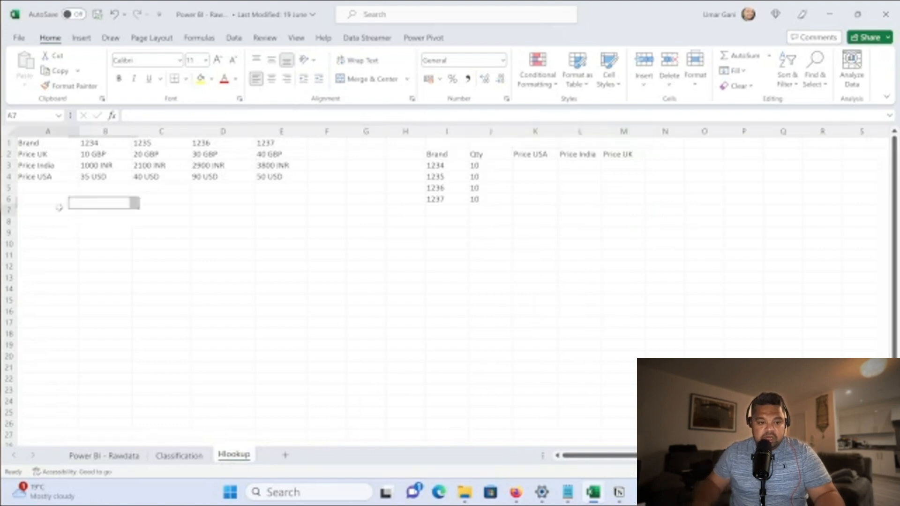
# Examine how brands and country prices run across rows in A1:E4, compared with the vertical Brand list in column I.
pyautogui.moveTo(51, 143); pyautogui.dragTo(278, 147)
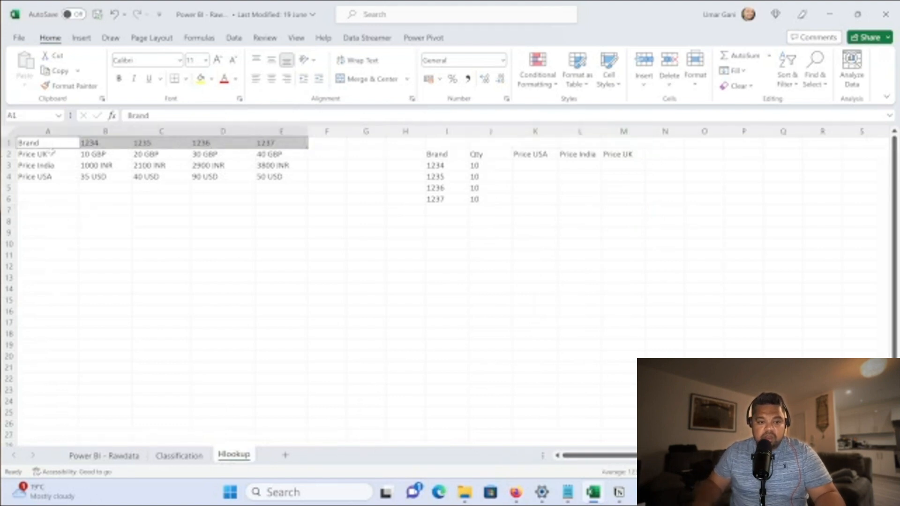
pyautogui.moveTo(63, 158); pyautogui.dragTo(58, 178)
pyautogui.click(107, 154)
pyautogui.moveTo(107, 155); pyautogui.dragTo(282, 177)
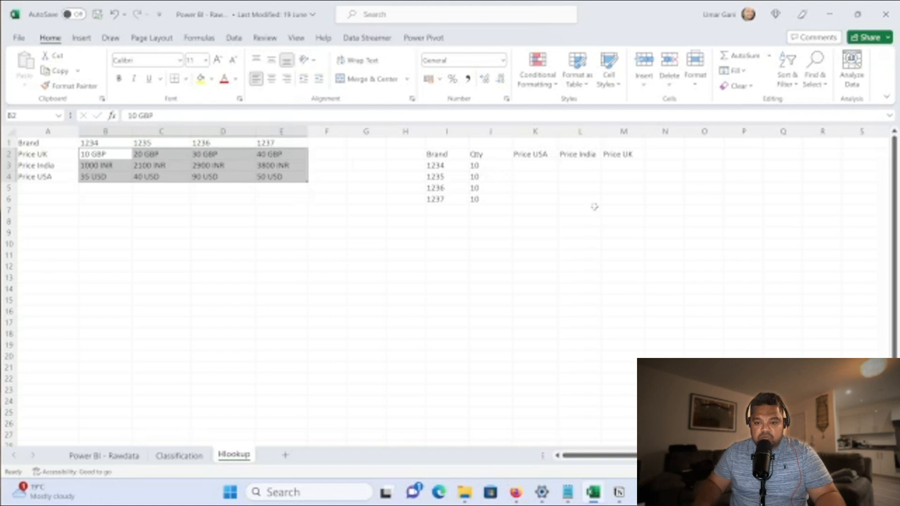
pyautogui.click(528, 166)
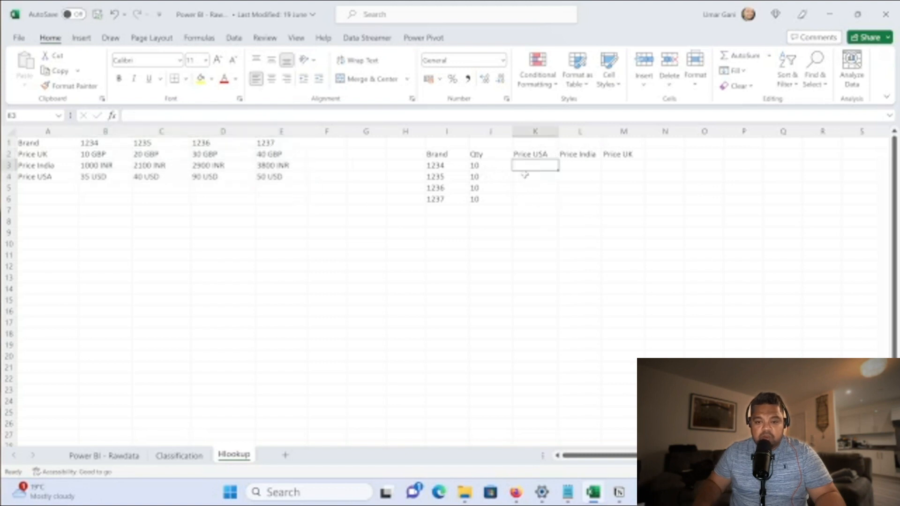
pyautogui.click(440, 166)
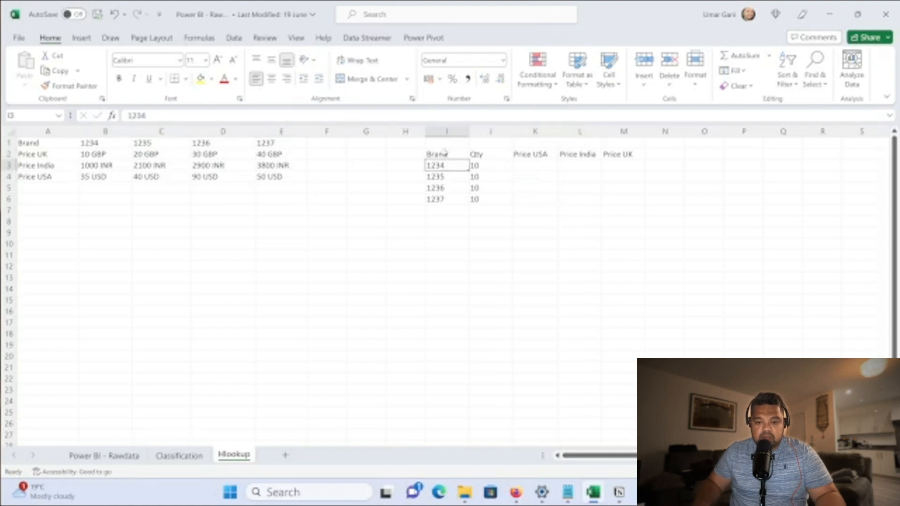
pyautogui.click(446, 132)
pyautogui.click(451, 166)
pyautogui.moveTo(111, 145); pyautogui.dragTo(285, 142)
pyautogui.click(10, 143)
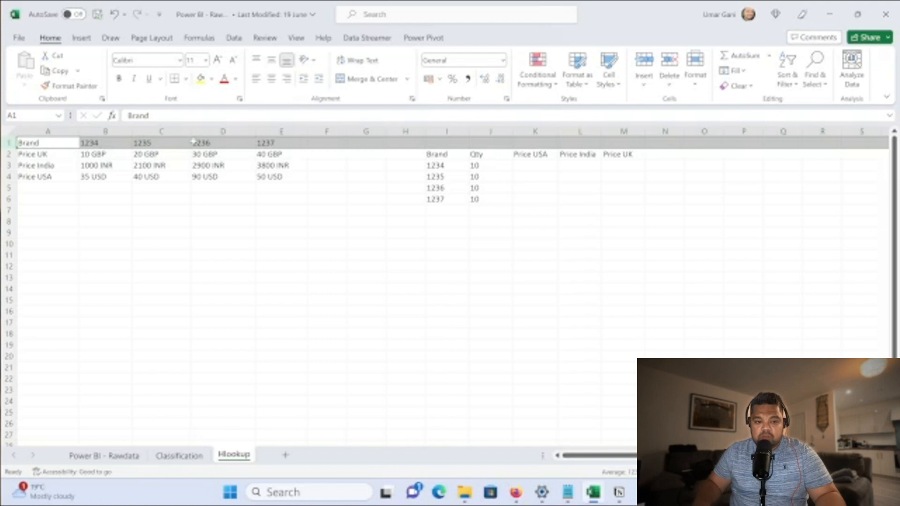
pyautogui.click(447, 131)
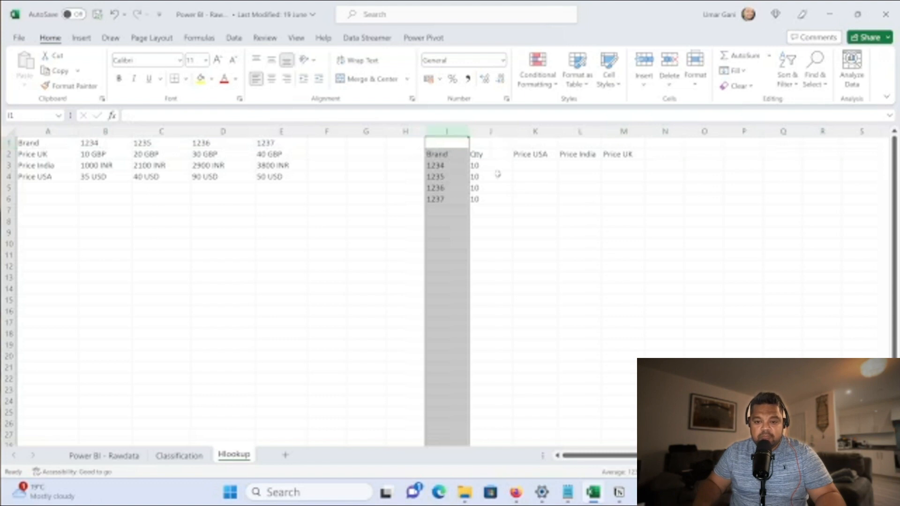
# Start an HLOOKUP in K3 under Price USA with lookup value I3 and the absolute table range $A$1:$E$4.
pyautogui.click(534, 165)
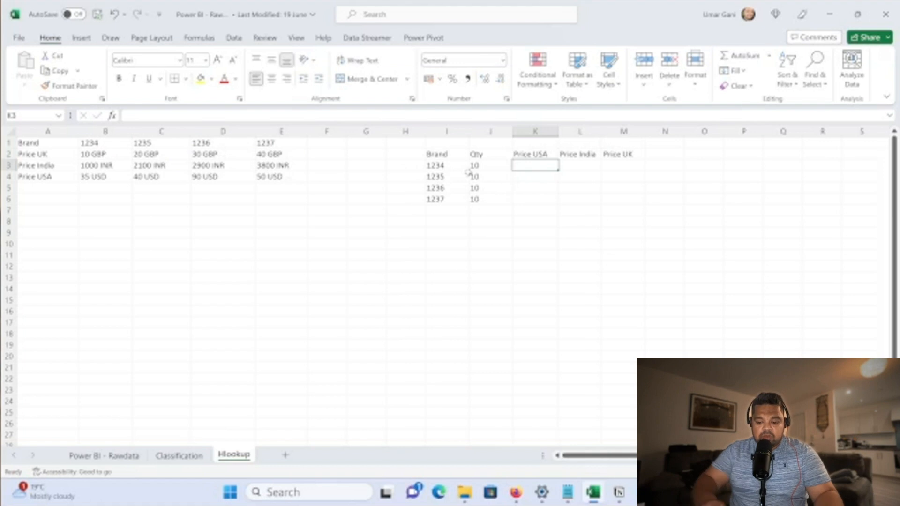
pyautogui.write('=')
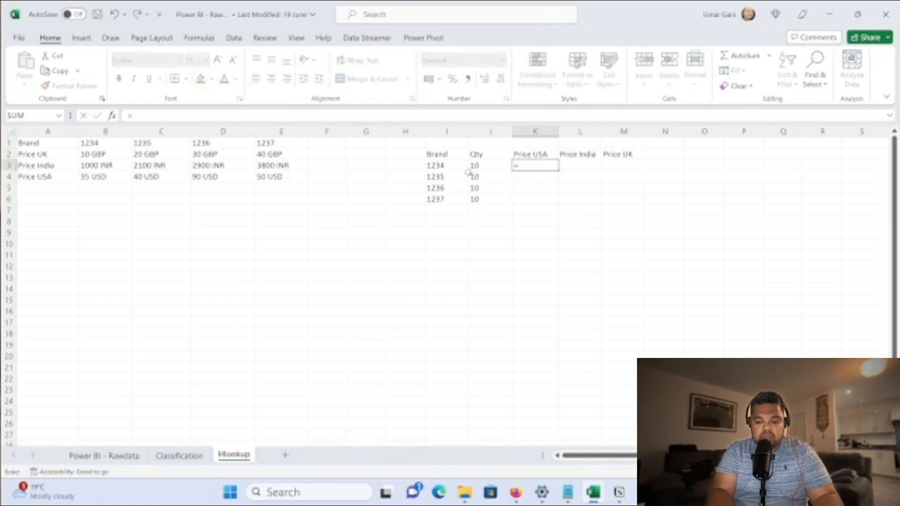
pyautogui.write('hlook')
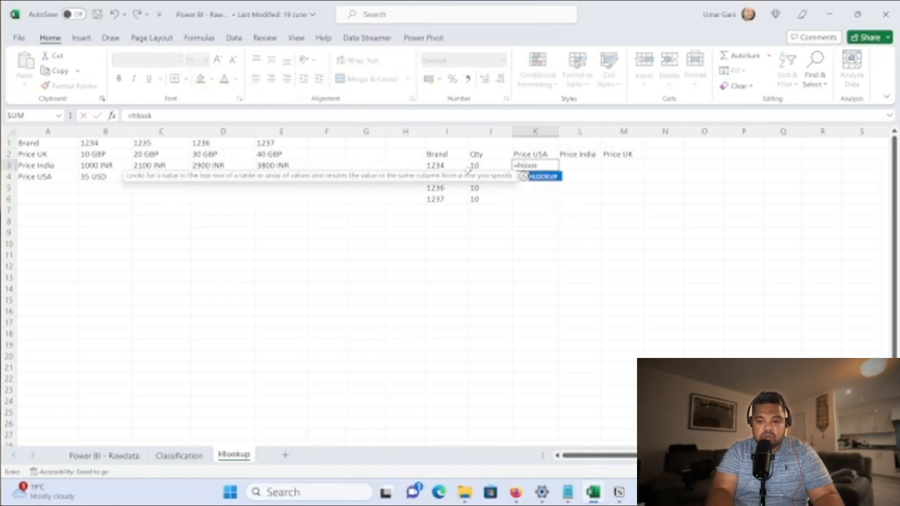
pyautogui.write('up(')
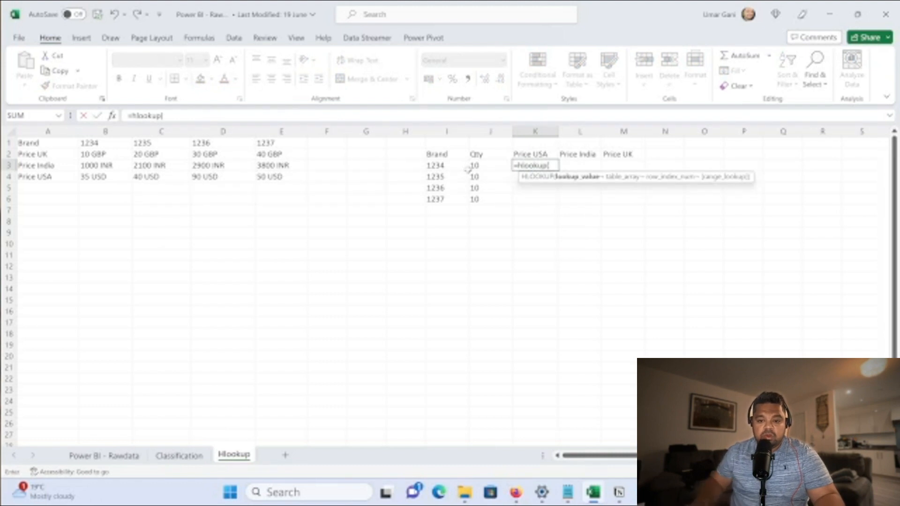
pyautogui.click(446, 166)
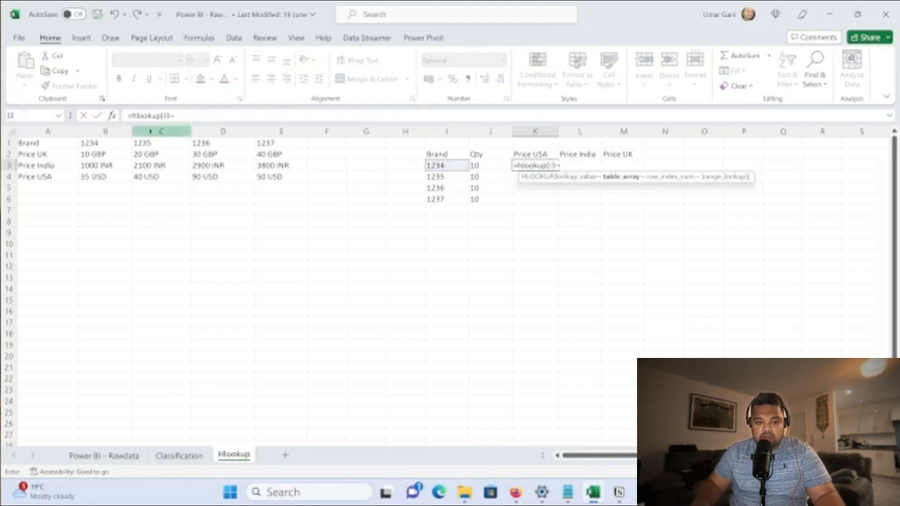
pyautogui.moveTo(46, 143); pyautogui.dragTo(288, 178)
pyautogui.press('F4')
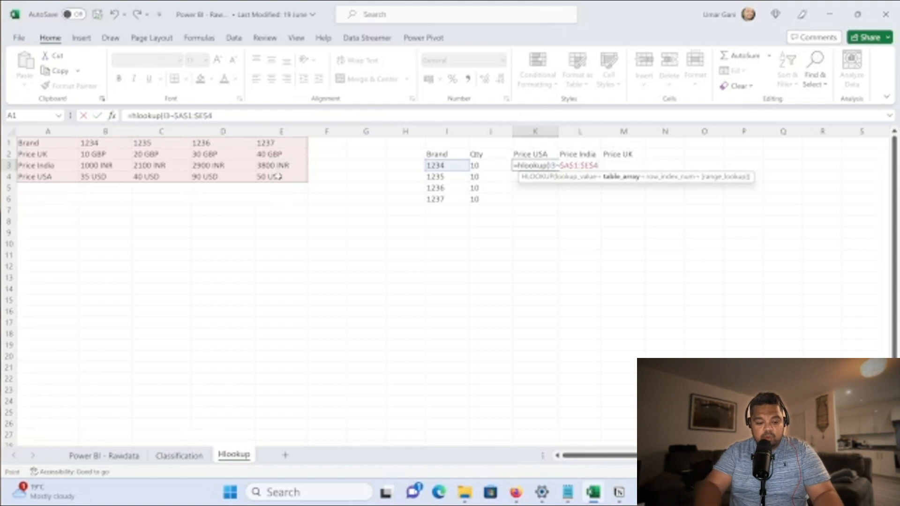
# Complete the HLOOKUP with row index 4 and exact match 0, and fill it down the Price USA column to K6.
pyautogui.write(',')
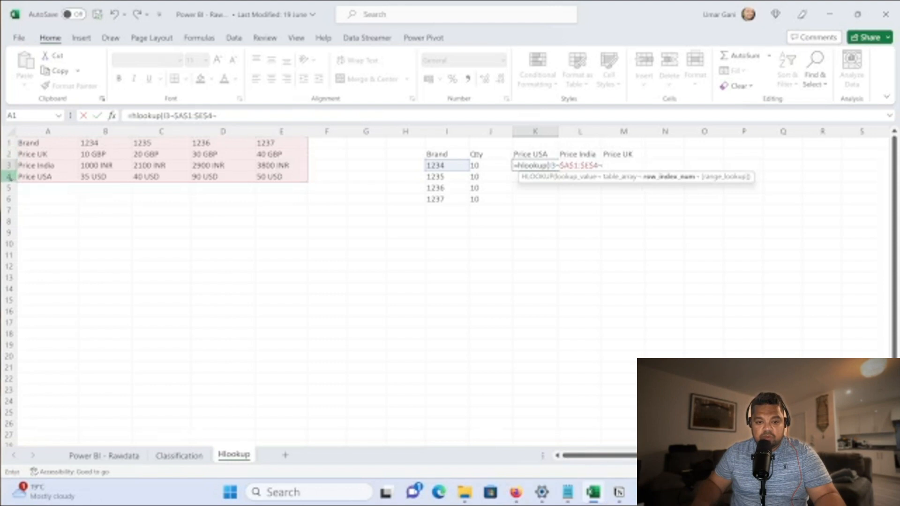
pyautogui.write('4,')
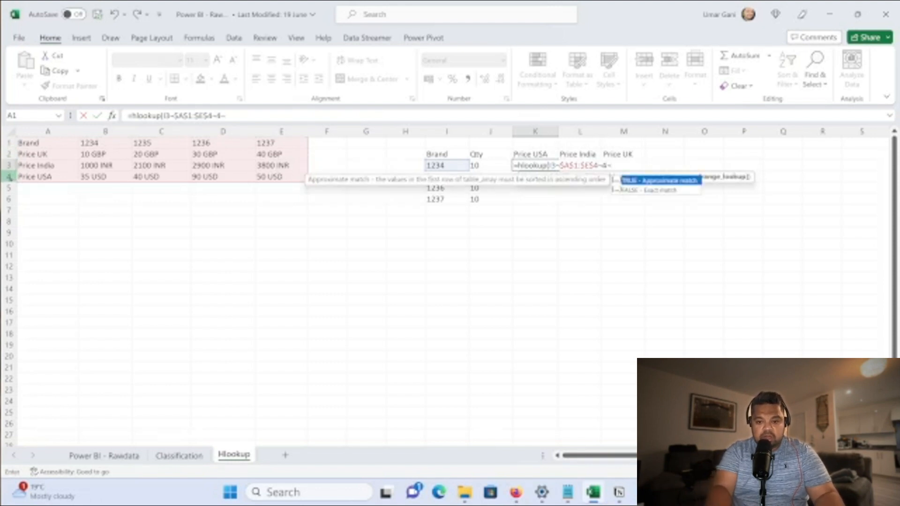
pyautogui.write('0)')
pyautogui.press('Return')
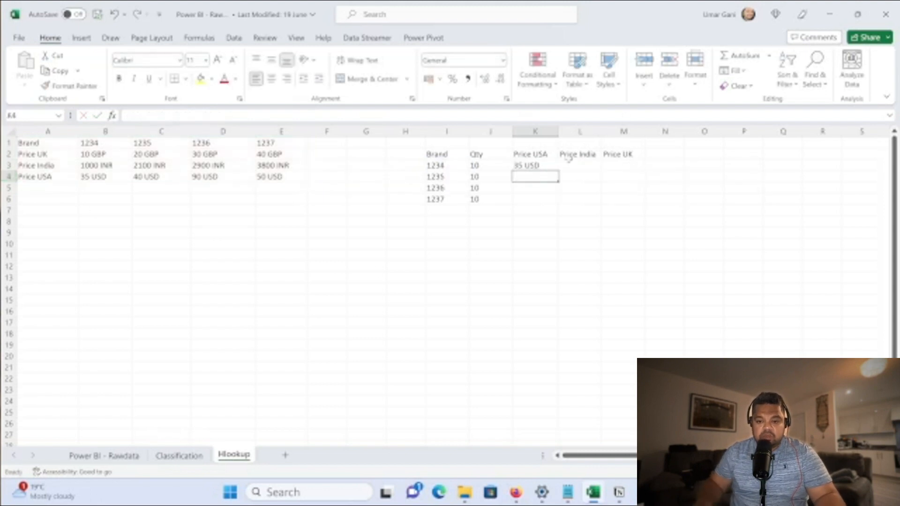
pyautogui.click(547, 165)
pyautogui.moveTo(557, 171); pyautogui.dragTo(559, 202)
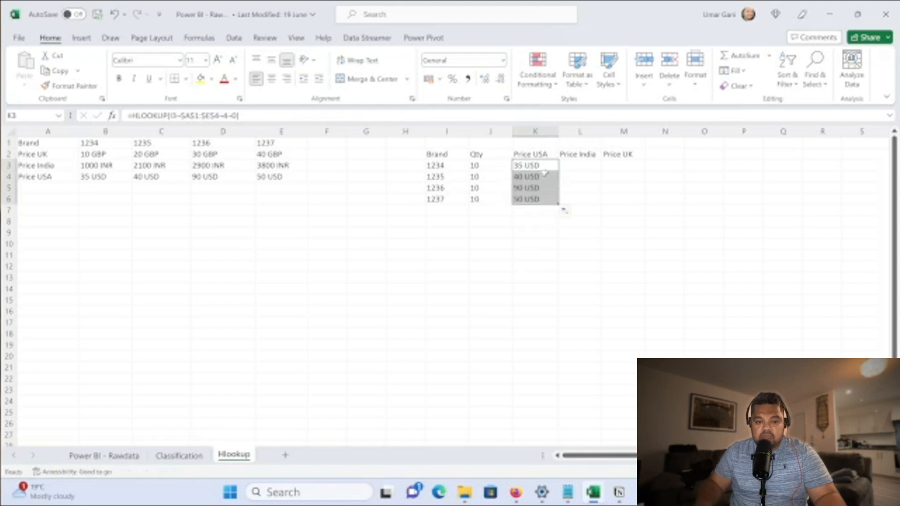
# Try to fill the Price USA formulas across to Price India and Price UK, and compare the lookup references in K3 and L3.
pyautogui.moveTo(559, 204); pyautogui.dragTo(630, 206)
pyautogui.click(579, 167)
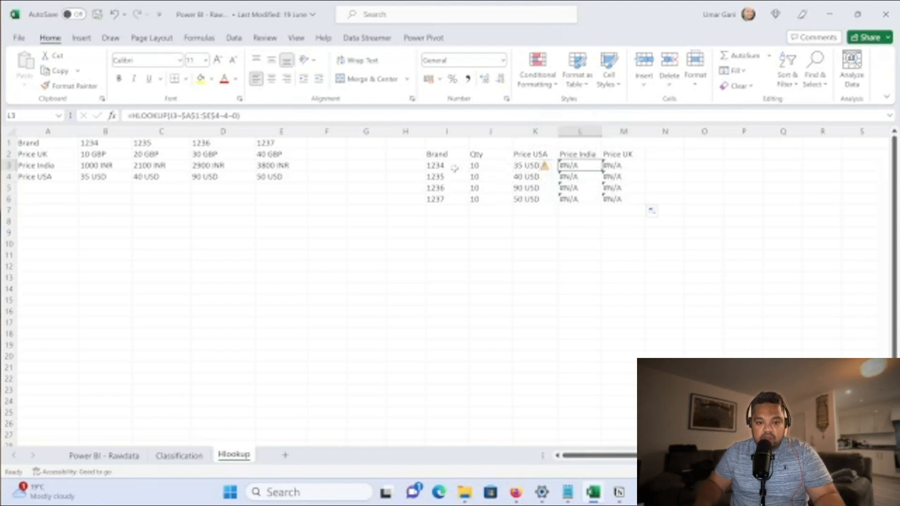
pyautogui.click(526, 167)
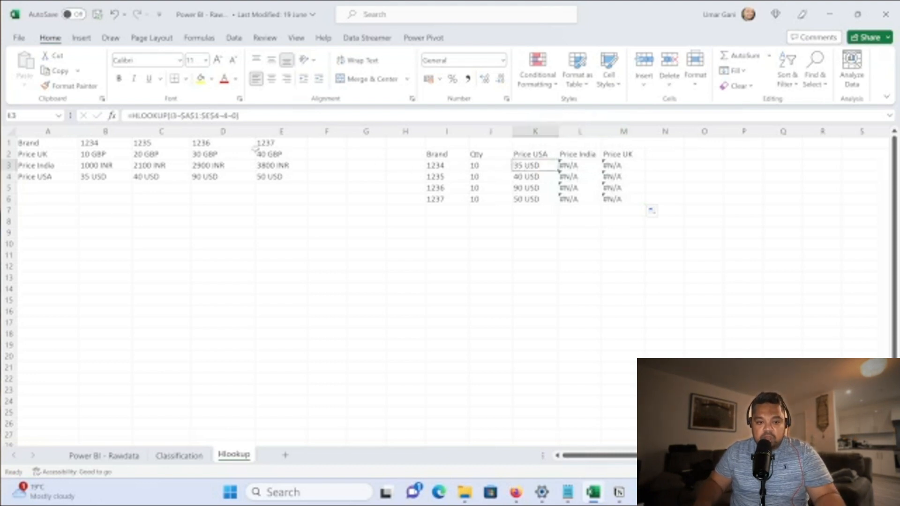
pyautogui.click(580, 165)
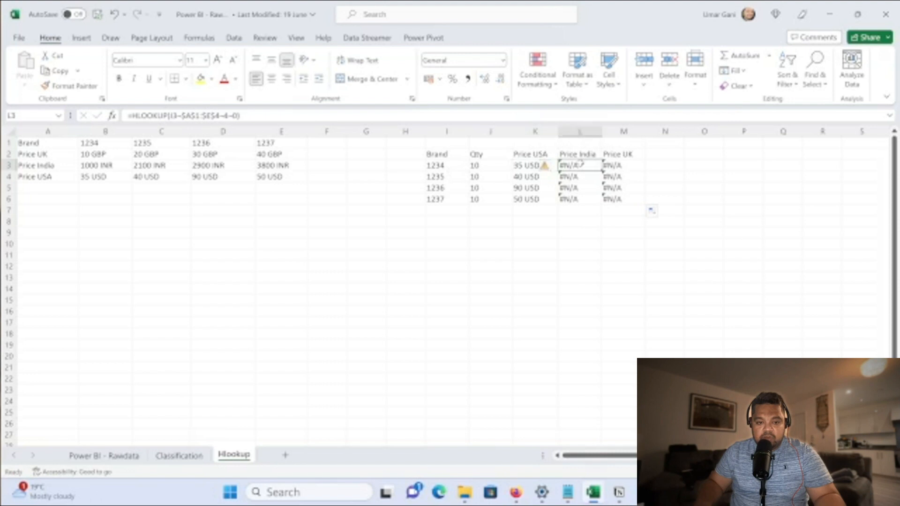
pyautogui.click(480, 165)
pyautogui.click(534, 165)
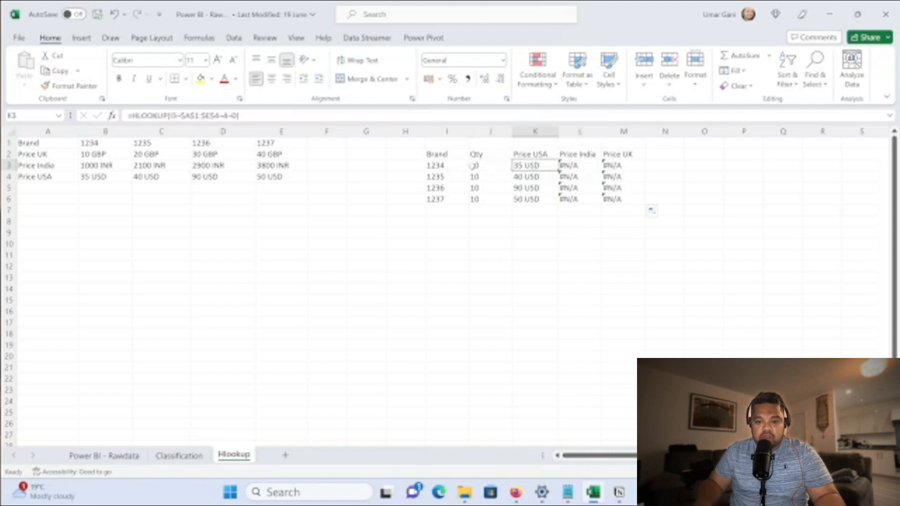
pyautogui.click(446, 130)
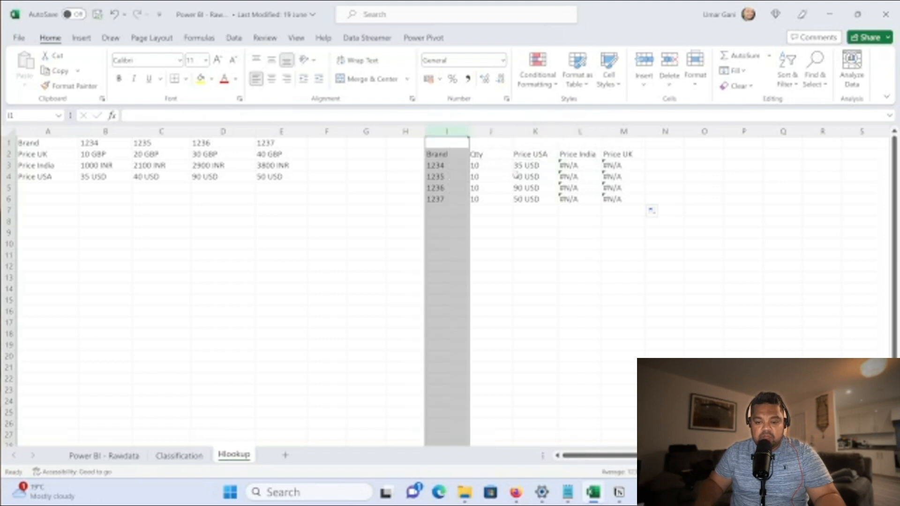
pyautogui.click(524, 178)
# Lock the lookup value's column as $I3 in the K3 formula and fill the formula across and down through M6.
pyautogui.click(525, 165)
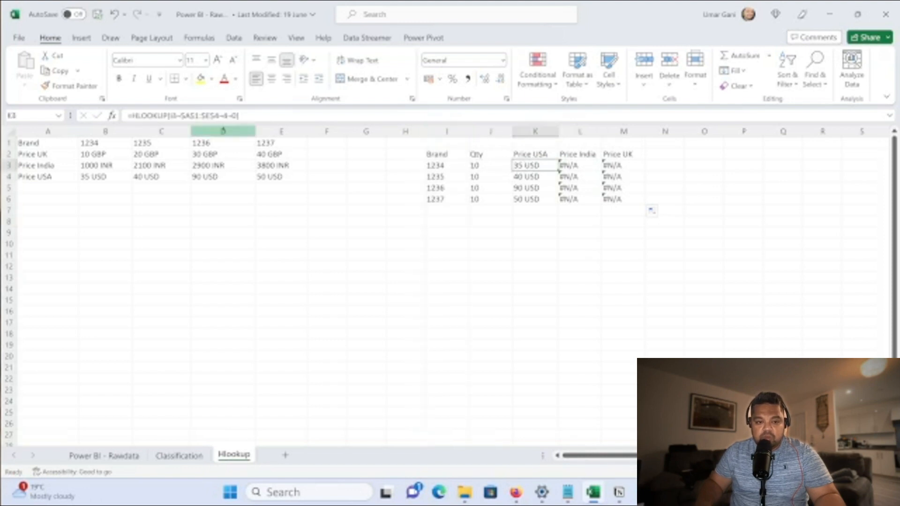
pyautogui.click(171, 115)
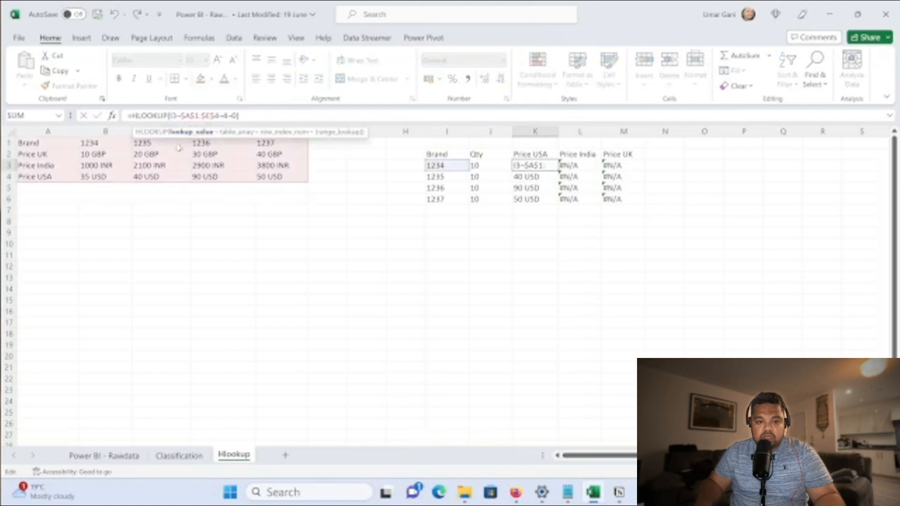
pyautogui.write('4')
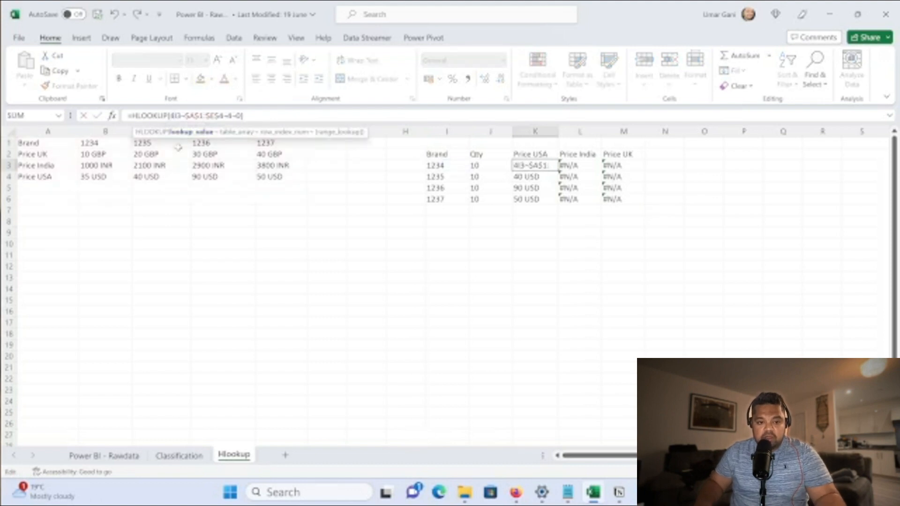
pyautogui.press('BackSpace')
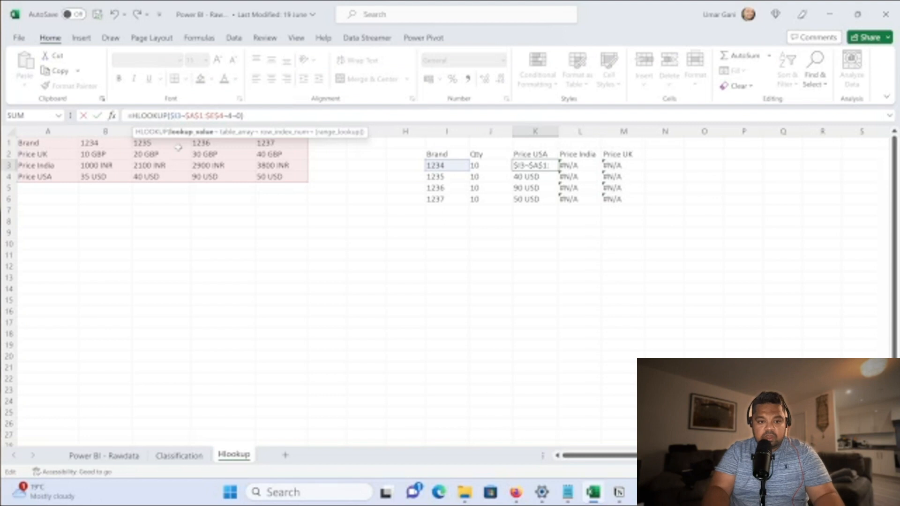
pyautogui.press('Return')
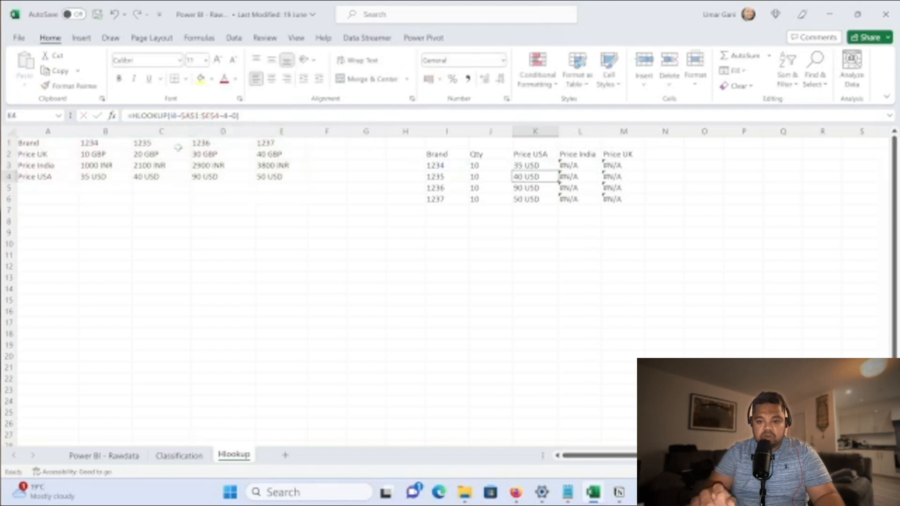
pyautogui.click(545, 168)
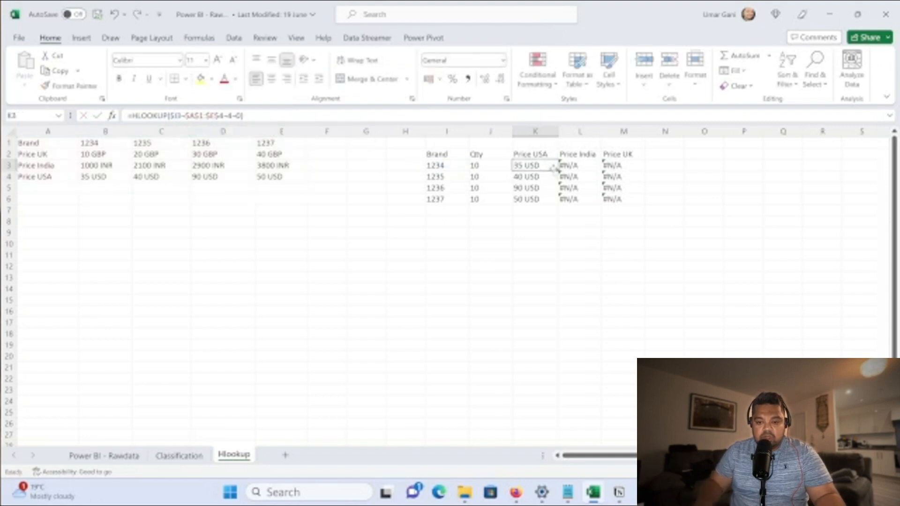
pyautogui.moveTo(557, 171); pyautogui.dragTo(644, 206)
pyautogui.click(567, 169)
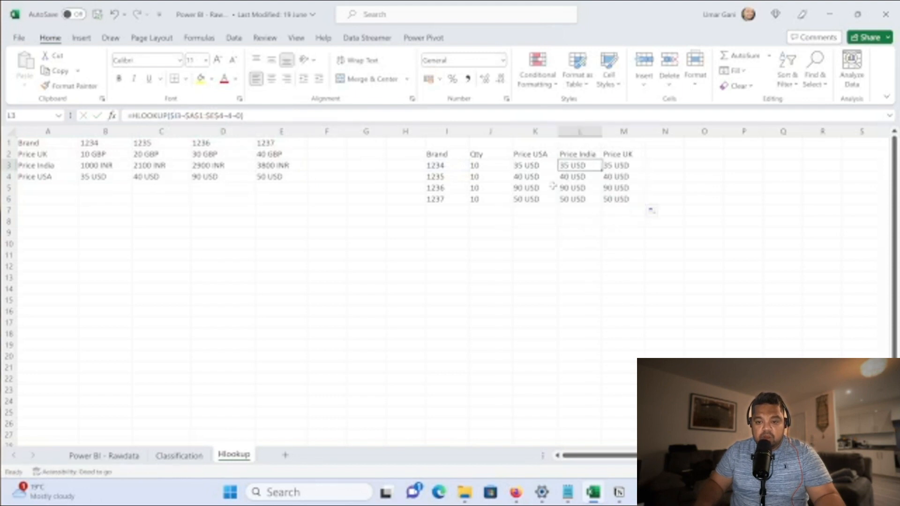
# Check the row index in K3 and L3, and enter the row numbers 4, 3 and 2 in K1:M1 above the price headers.
pyautogui.click(543, 165)
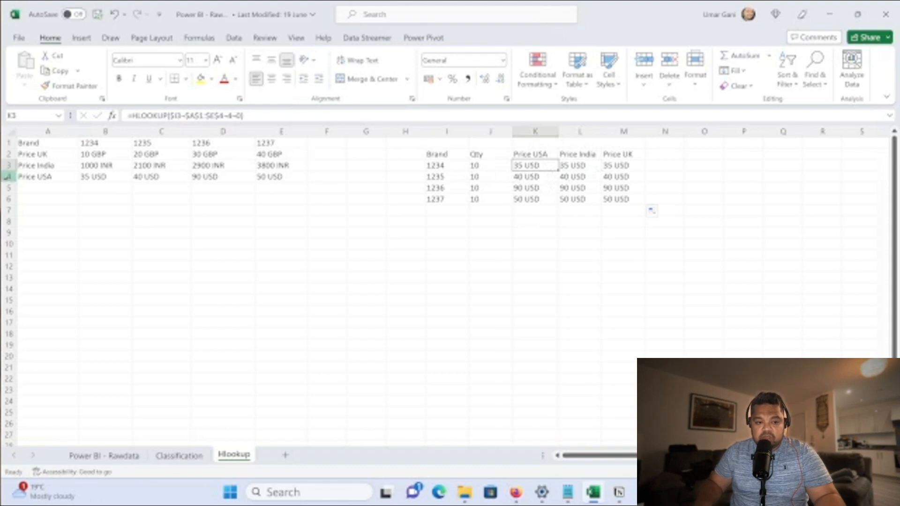
pyautogui.click(572, 167)
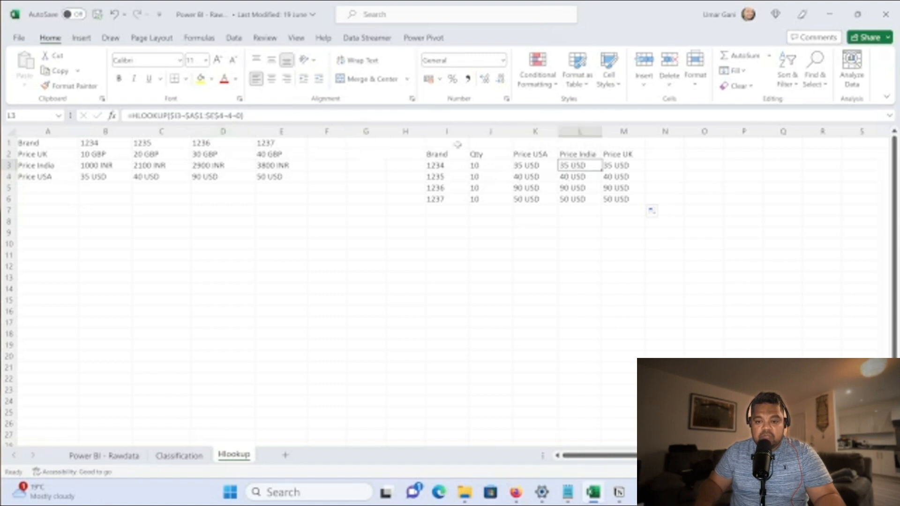
pyautogui.click(527, 164)
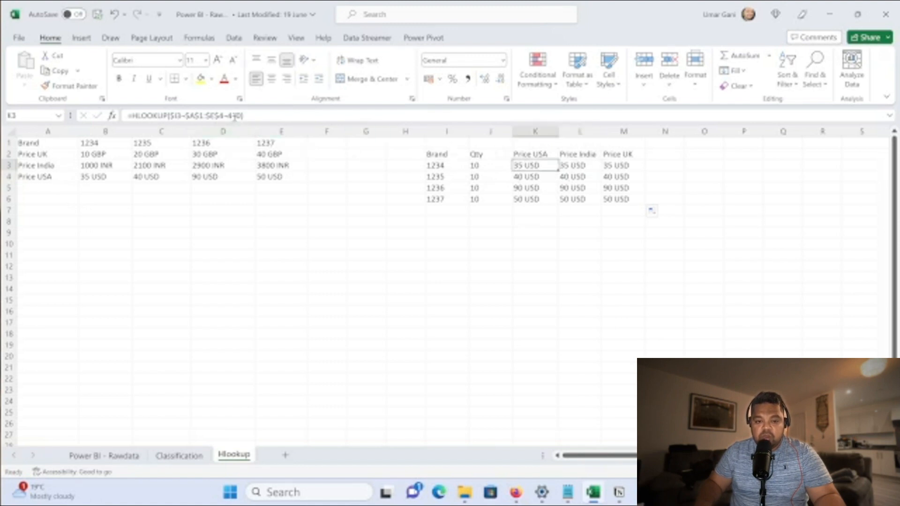
pyautogui.click(540, 143)
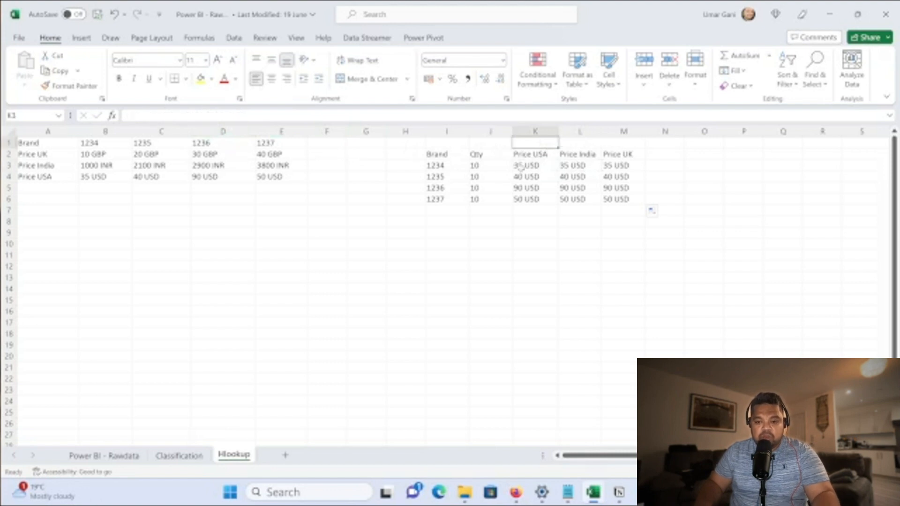
pyautogui.write('4')
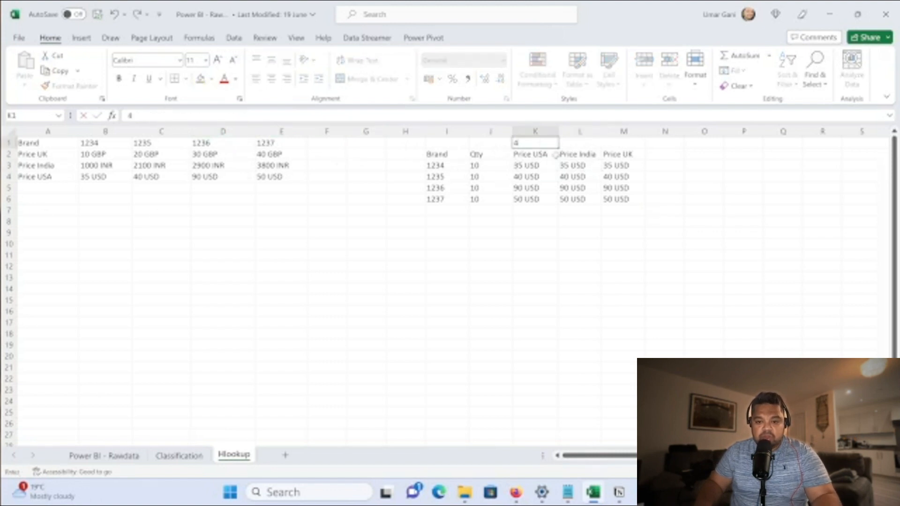
pyautogui.press('Tab')
pyautogui.write('3')
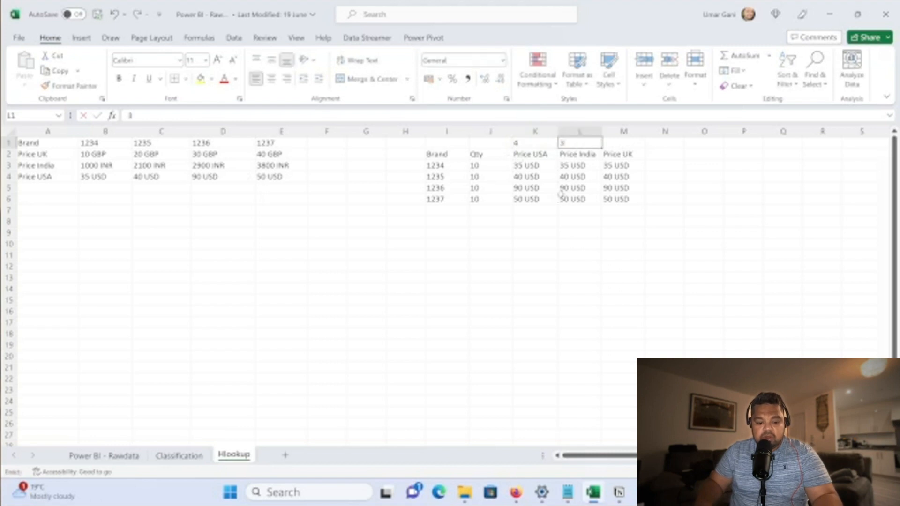
pyautogui.press('Tab')
pyautogui.write('2')
pyautogui.click(608, 188)
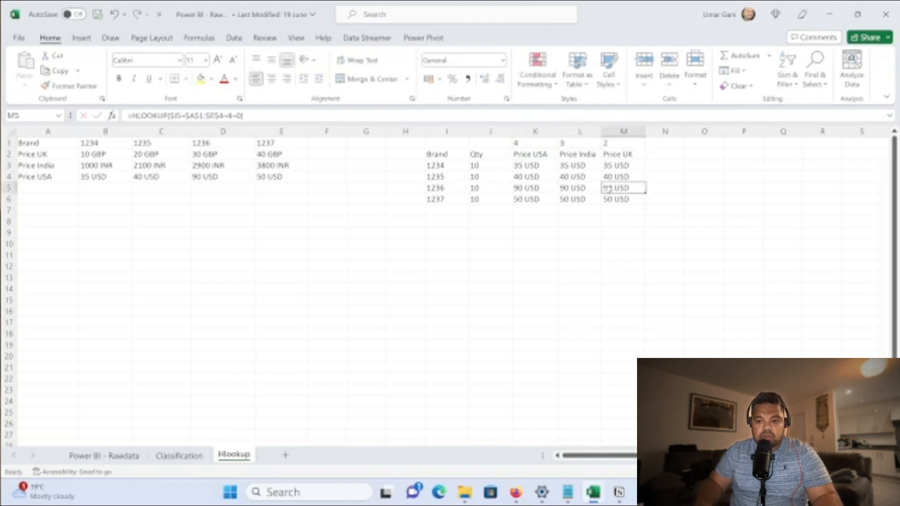
# Replace the fixed row index in the K3 HLOOKUP with the row-locked reference K$1.
pyautogui.click(542, 166)
pyautogui.click(230, 115)
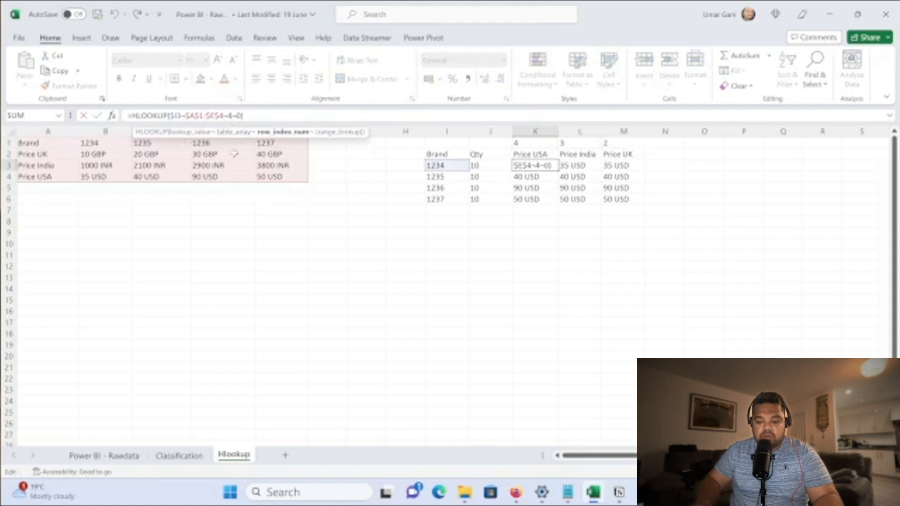
pyautogui.click(529, 144)
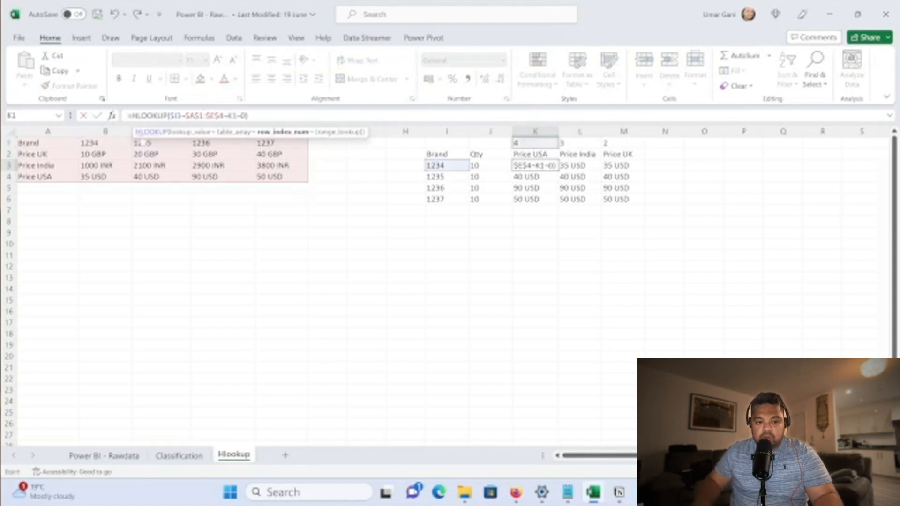
pyautogui.click(232, 115)
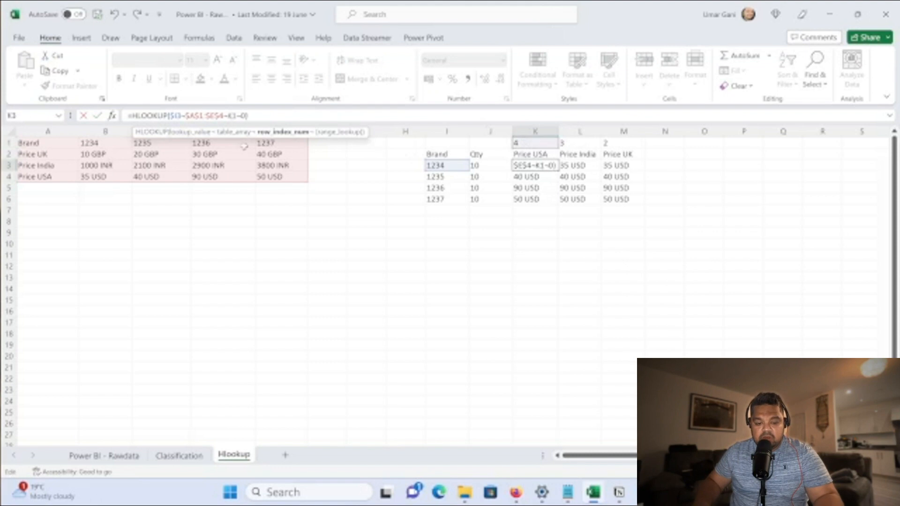
pyautogui.write('$')
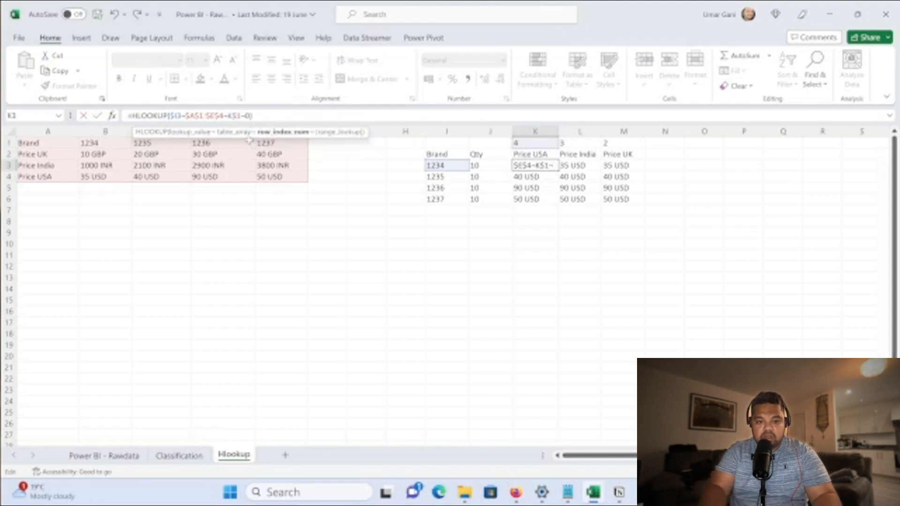
pyautogui.press('Return')
# Fill the updated HLOOKUP from K3 through M6 and check the prices against the source table and Brand list.
pyautogui.click(552, 164)
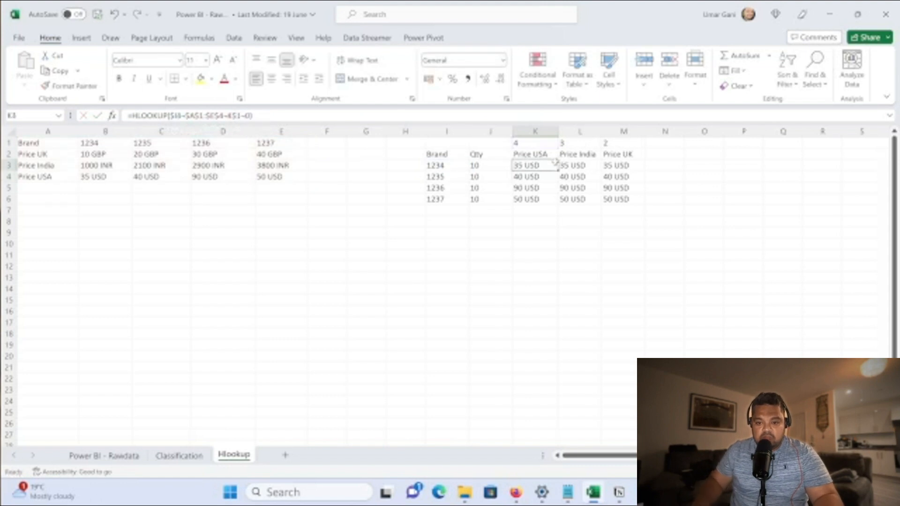
pyautogui.moveTo(557, 170); pyautogui.dragTo(644, 207)
pyautogui.click(585, 169)
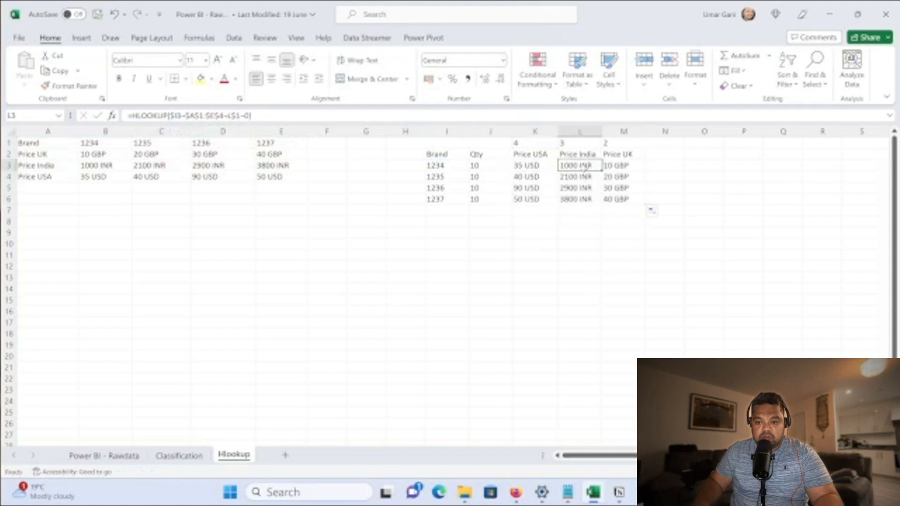
pyautogui.click(96, 169)
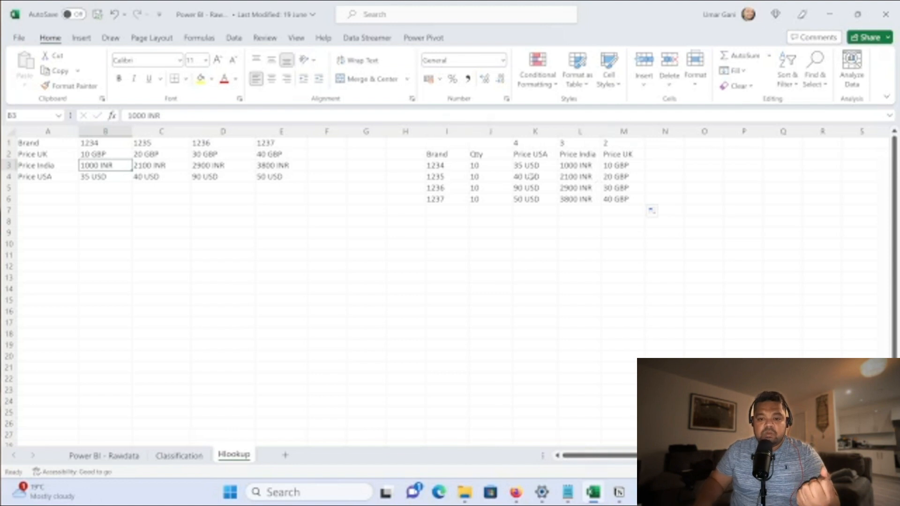
pyautogui.click(537, 168)
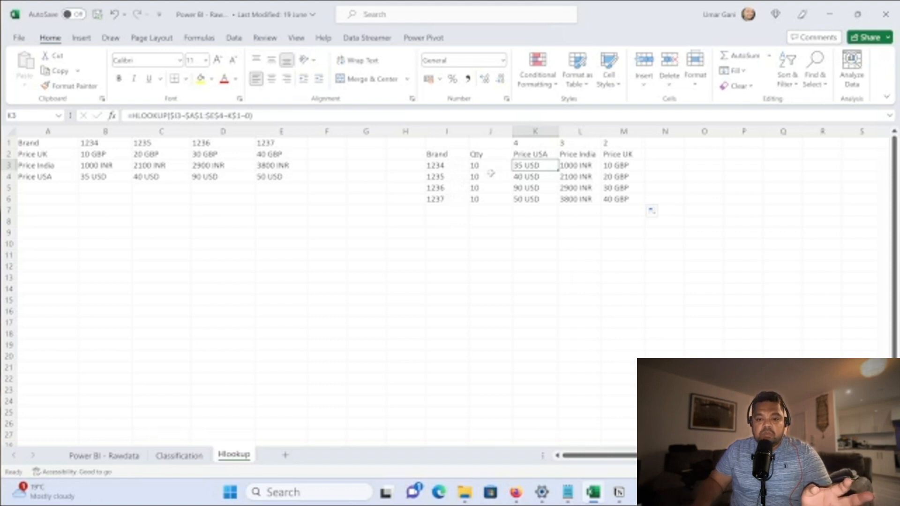
pyautogui.click(449, 166)
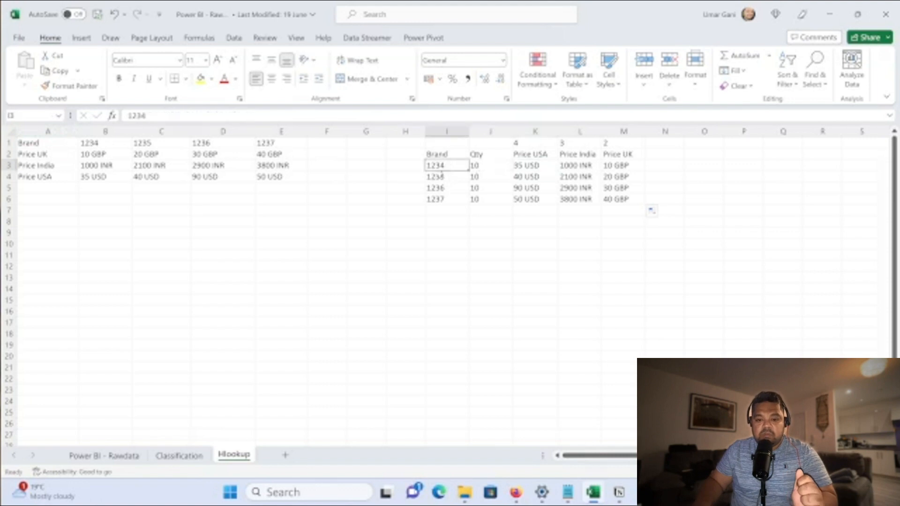